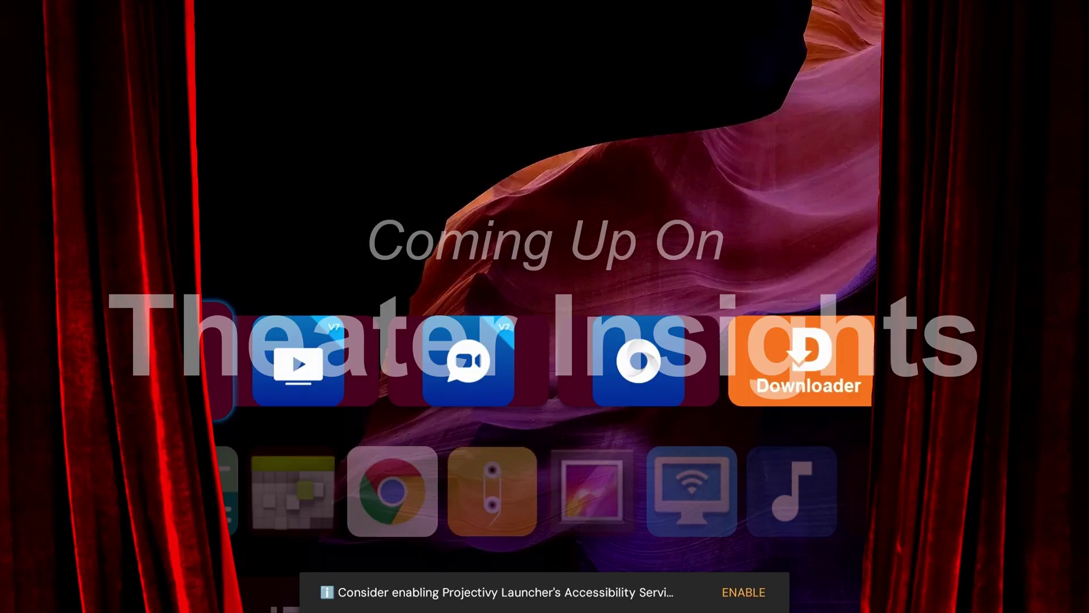
Step: Browse the SuperBox home tiles: app row, App Store, Live TV, Playback and promo poster
key("Right")
key("Right")
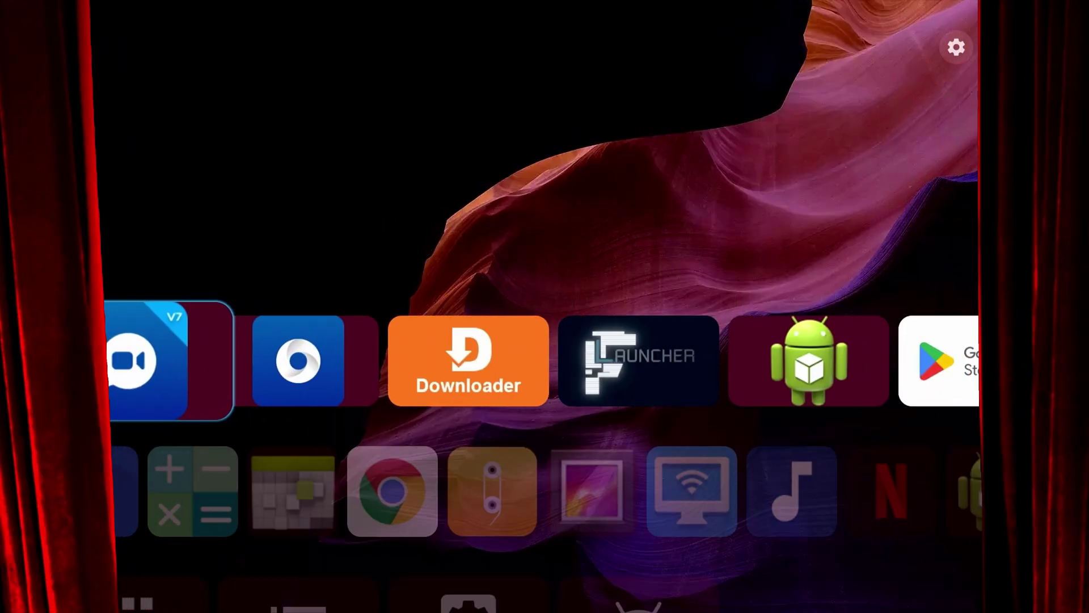
key("Right")
key("Right")
key("Right")
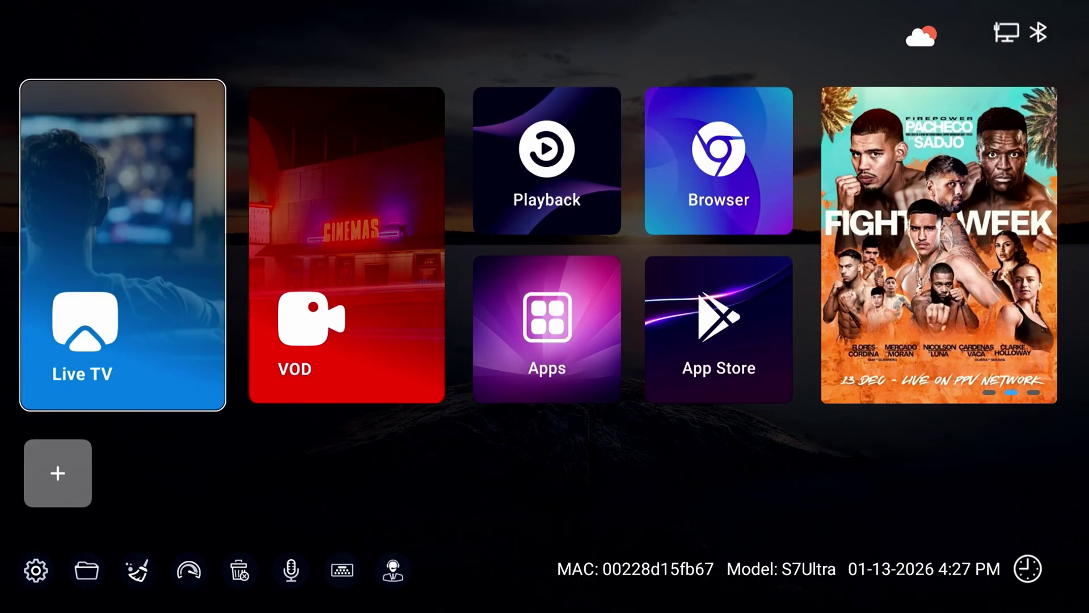
key("Right")
key("Right")
key("Right")
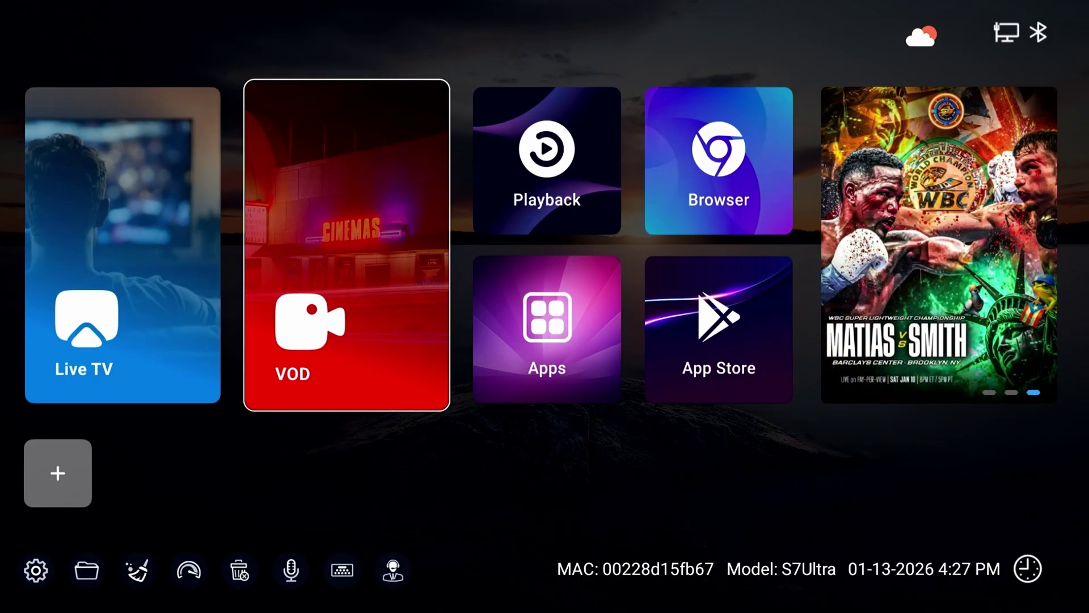
key("Down")
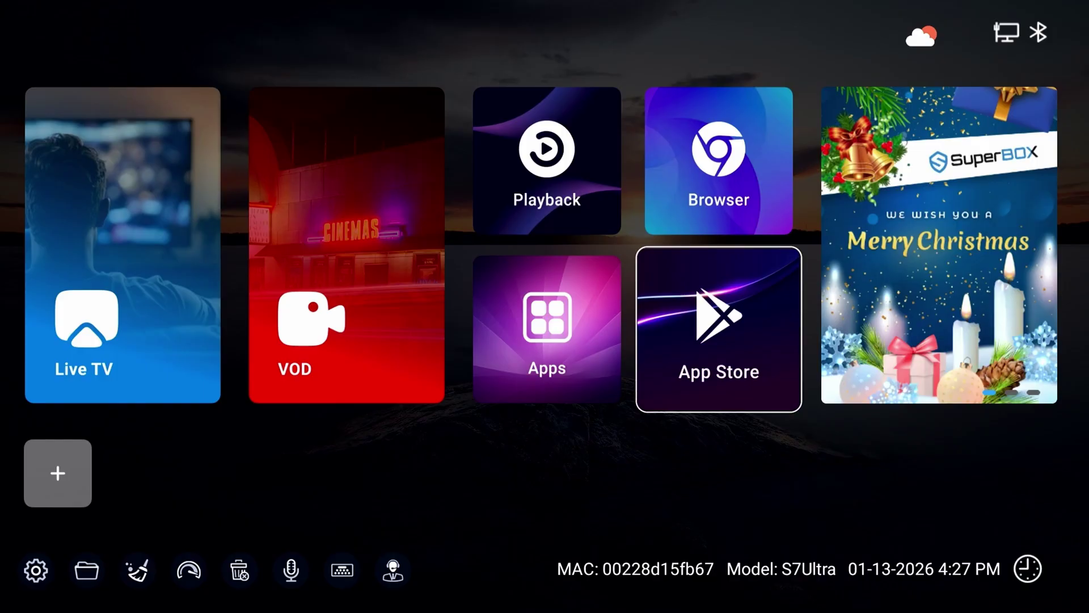
key("Left")
key("Left")
key("Left")
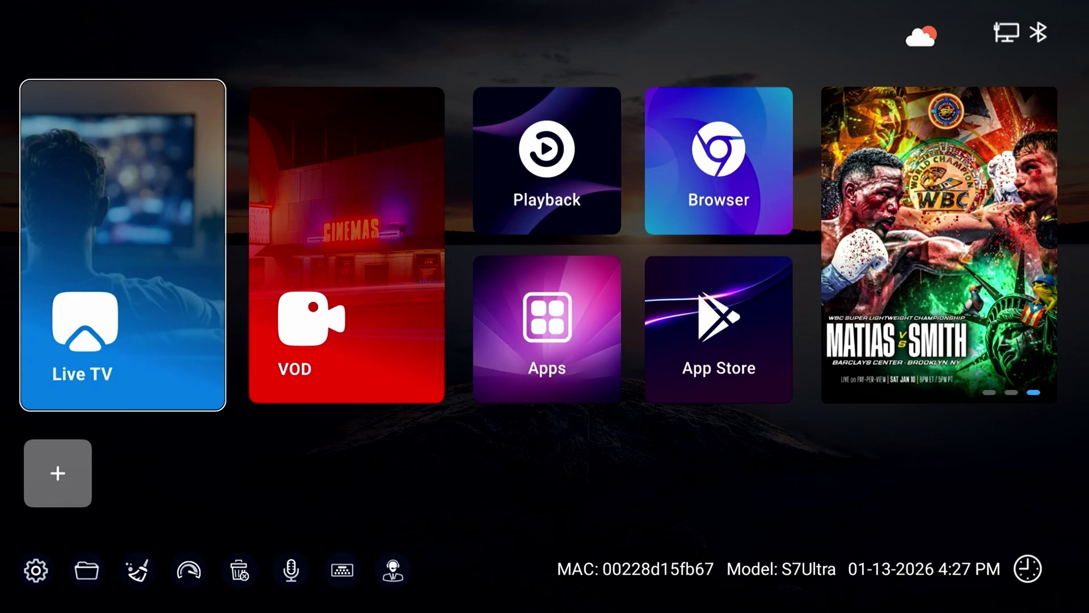
key("Right")
key("Right")
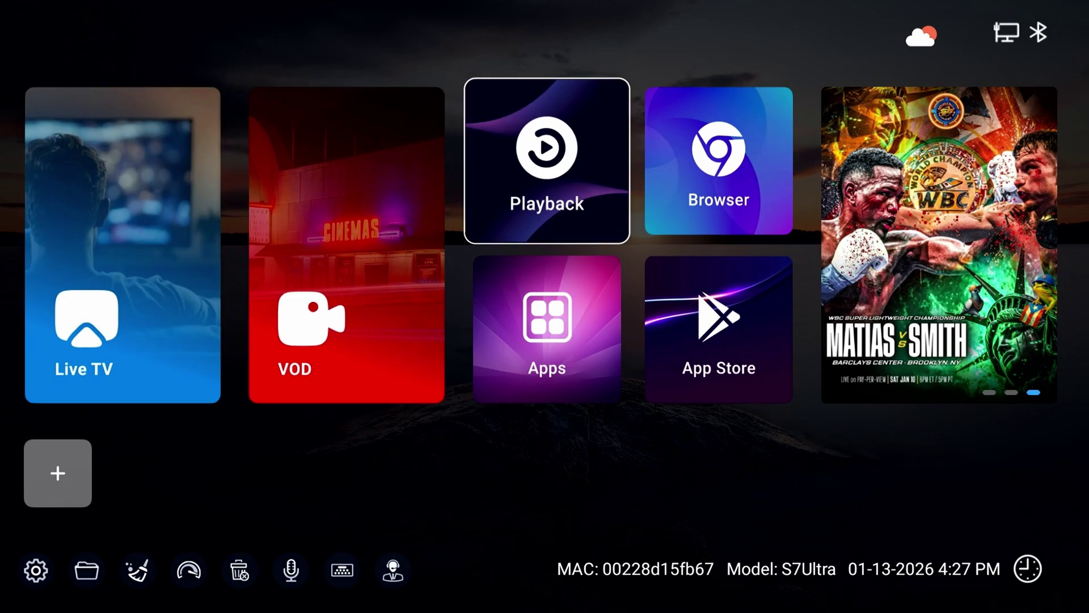
key("Right")
key("Right")
key("Left")
key("Left")
key("Left")
key("Left")
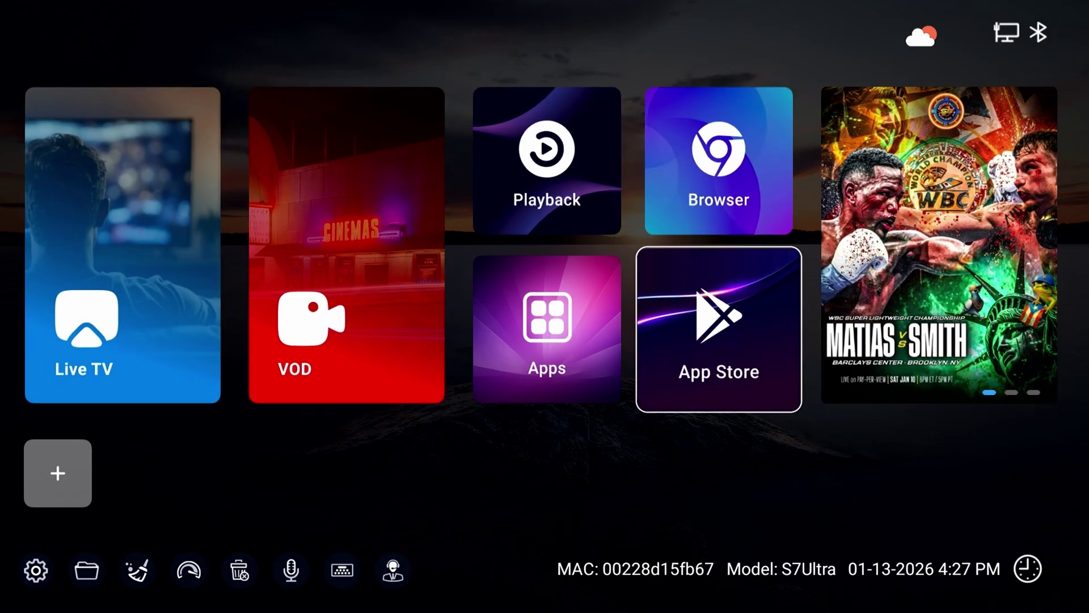
key("Right")
key("Right")
key("Right")
key("Right")
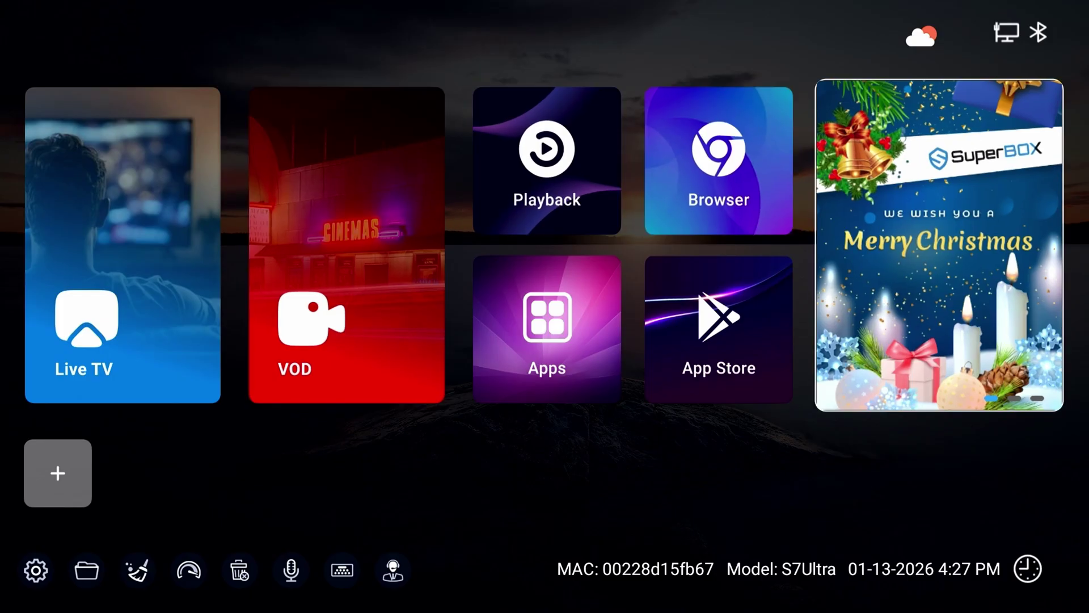
key("Left")
key("Left")
key("Left")
key("Left")
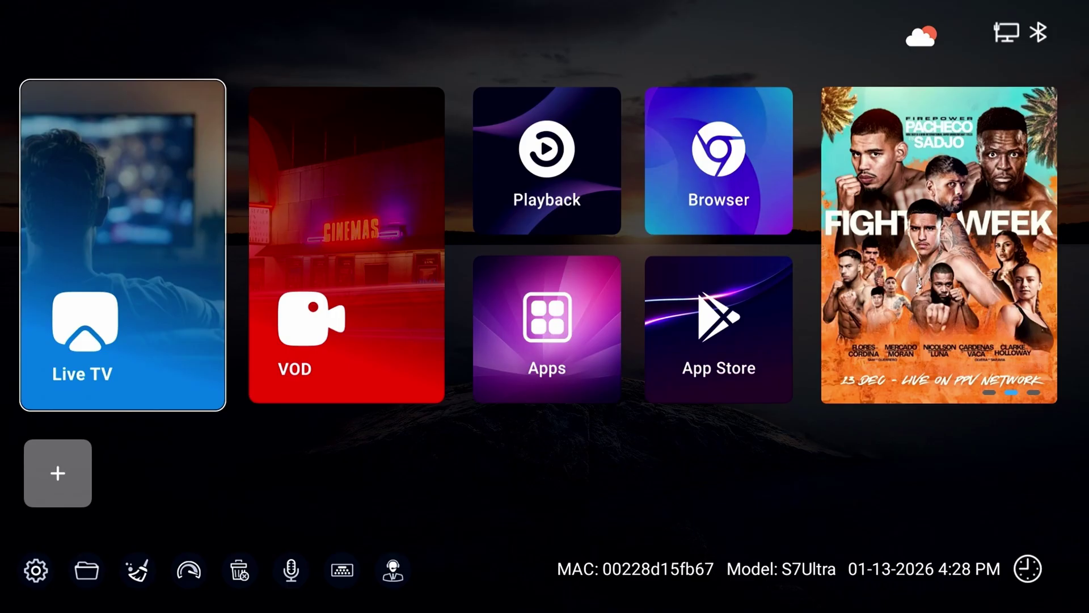
Step: Go to the Apps shortcut to show the installed apps grid
key("Right")
key("Right")
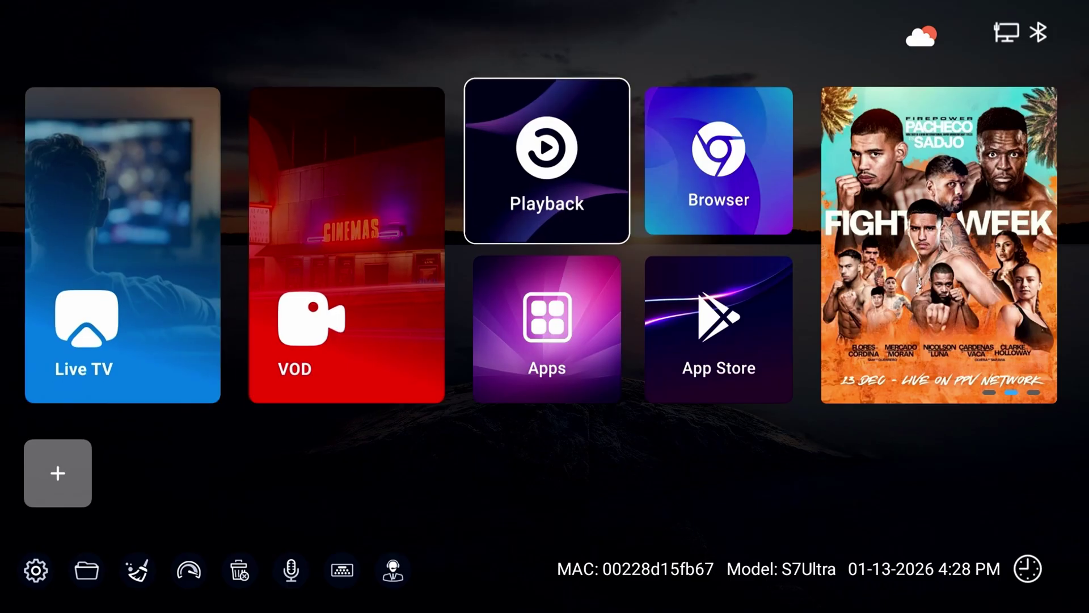
key("Down")
key("Return")
key("Right")
key("Right")
key("Right")
key("Right")
key("Right")
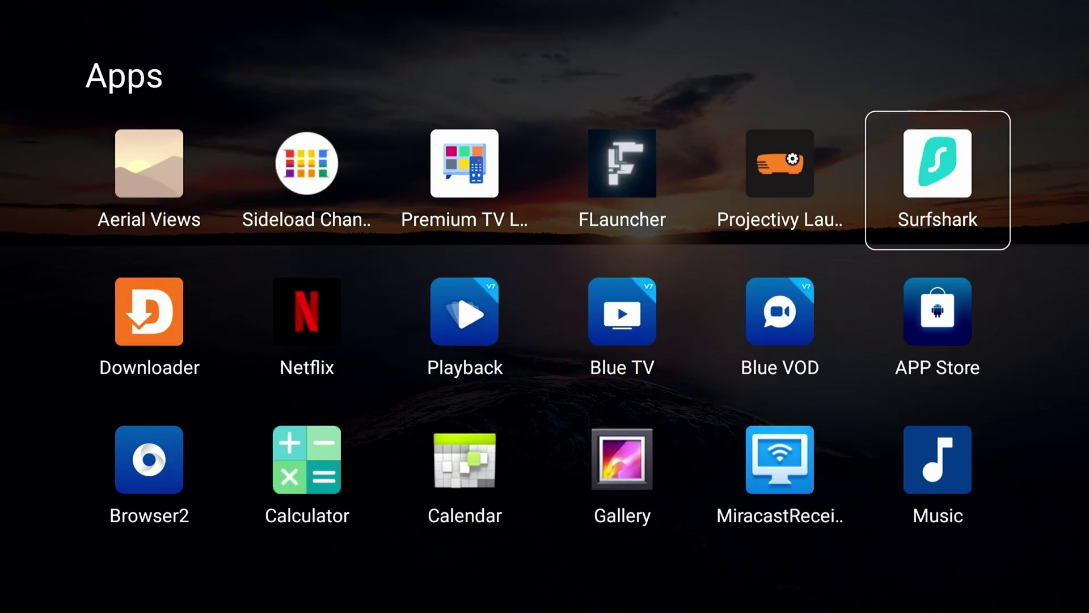
left_click(149, 180)
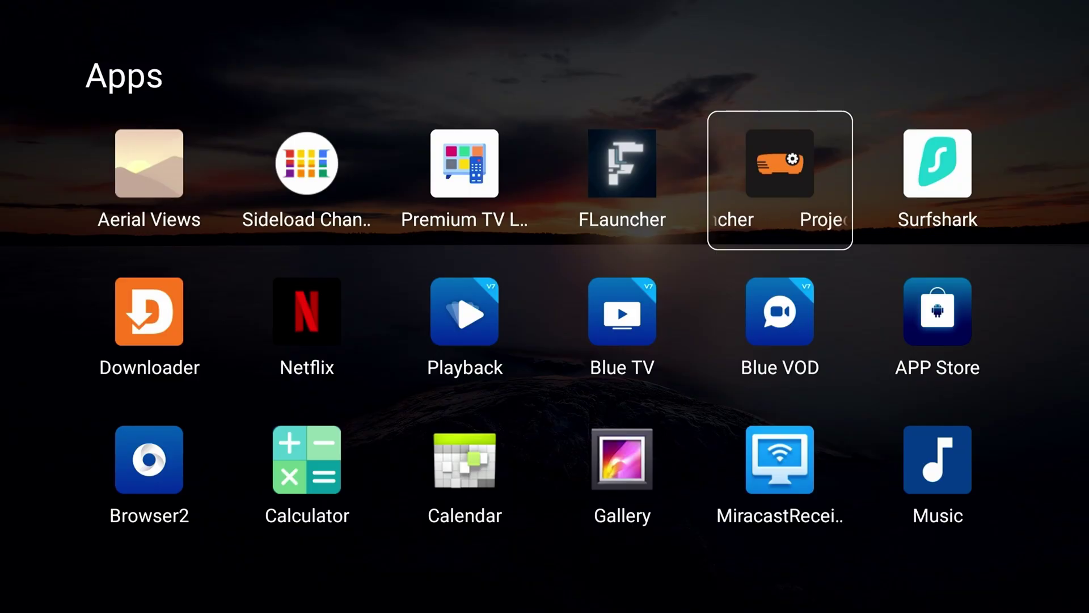
Step: Launch Projectivy Launcher from the Apps grid, reaching its Accessibility Service prompt
key("Left")
key("Left")
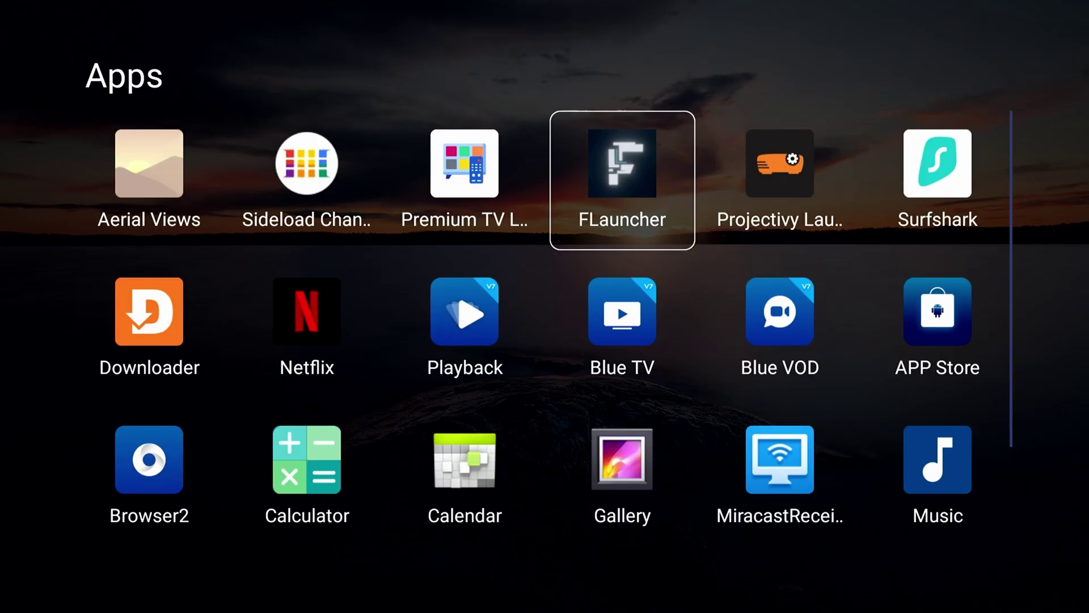
key("Left")
key("Right")
key("Right")
key("Right")
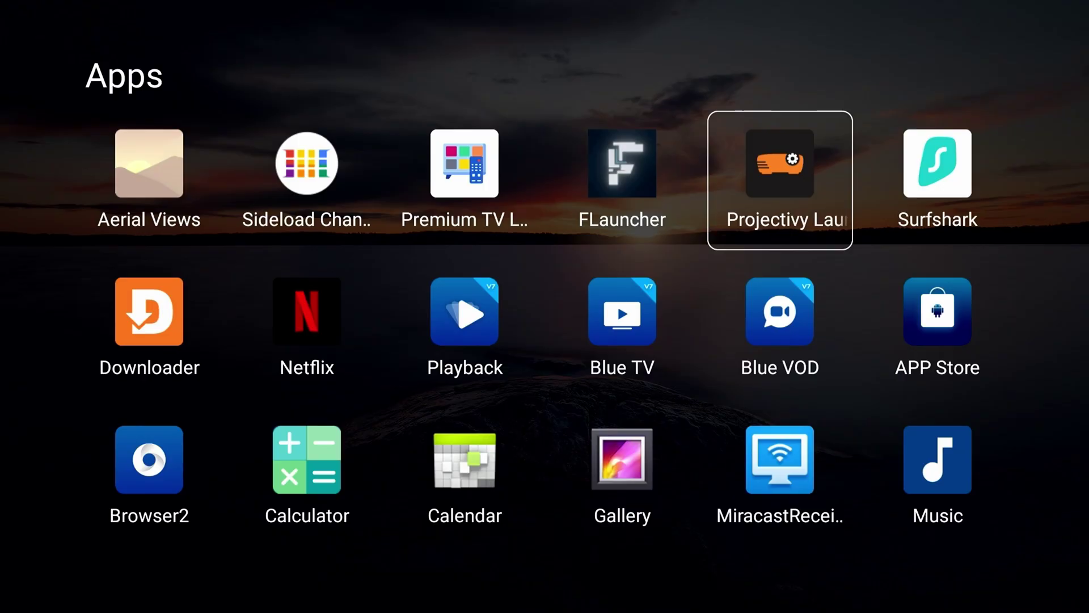
key("Left")
key("Right")
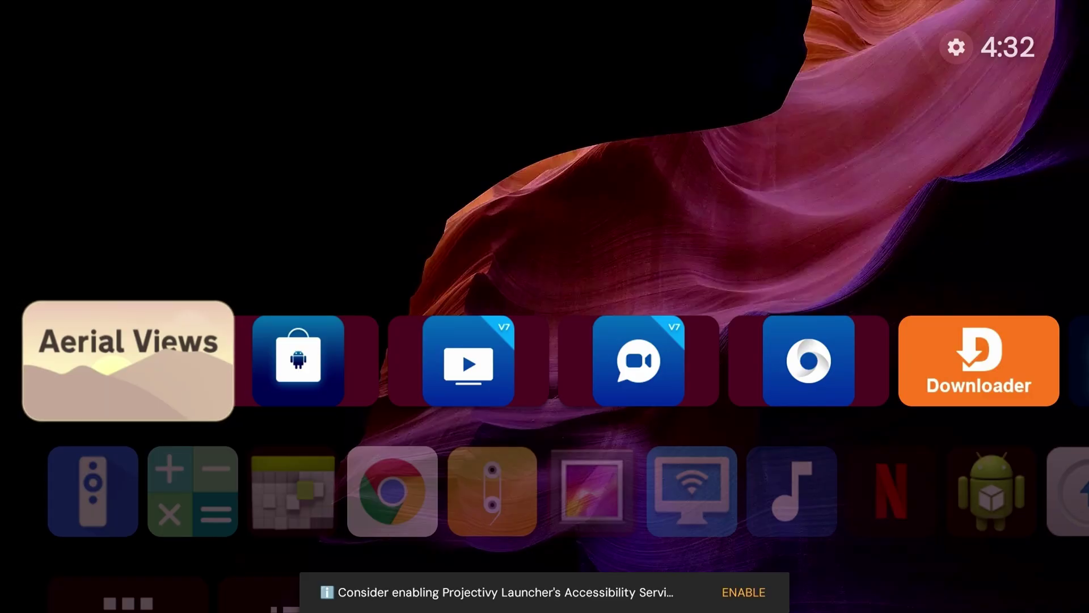
key("Right")
key("Right")
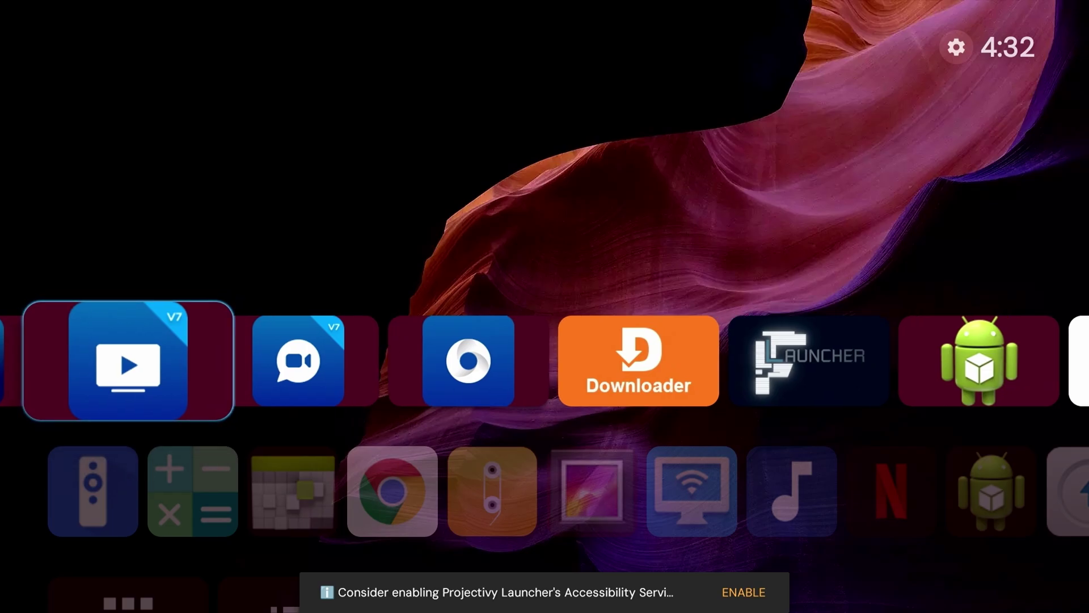
key("Right")
key("Right")
key("Right")
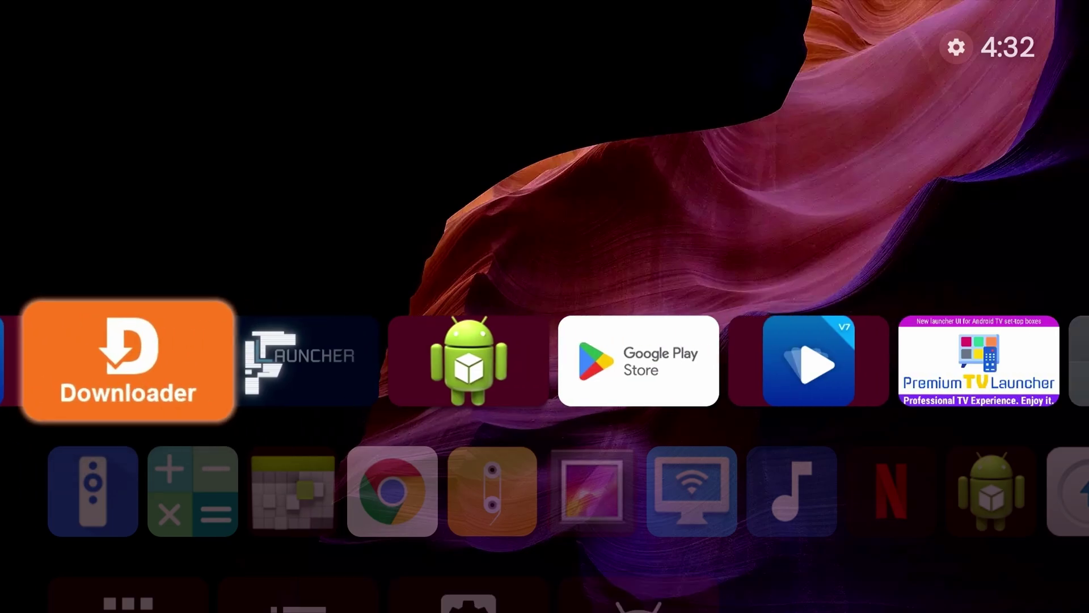
key("Right")
key("Right")
key("Right")
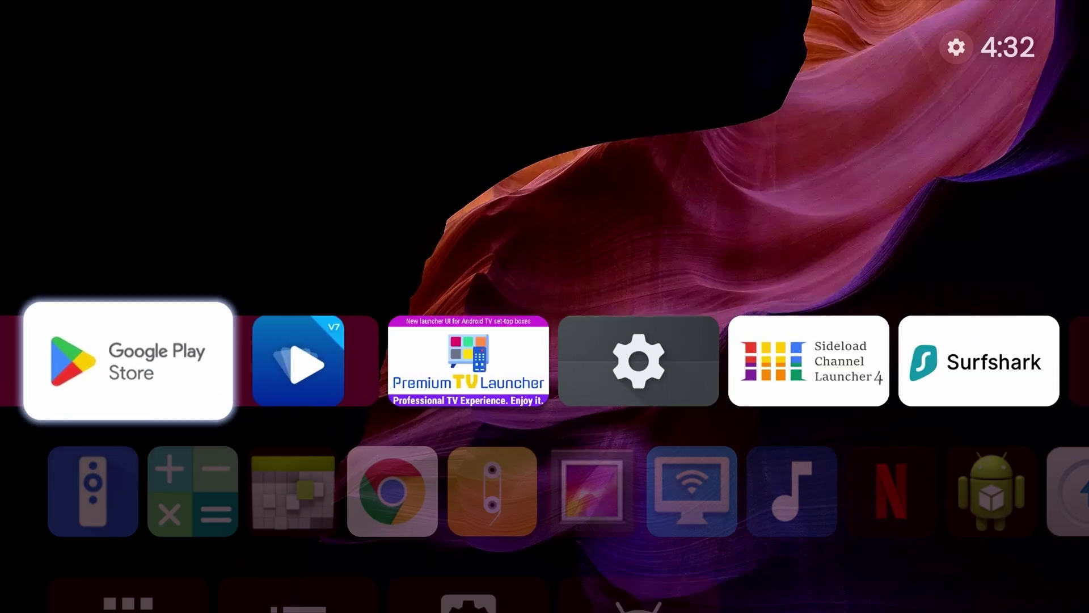
key("Down")
key("Down")
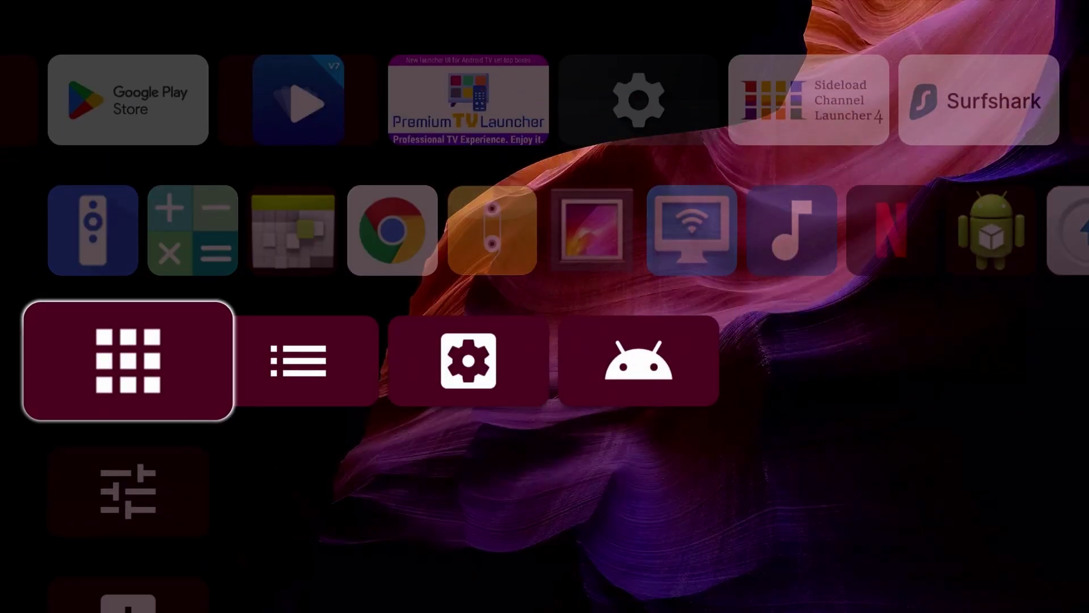
key("Right")
key("Right")
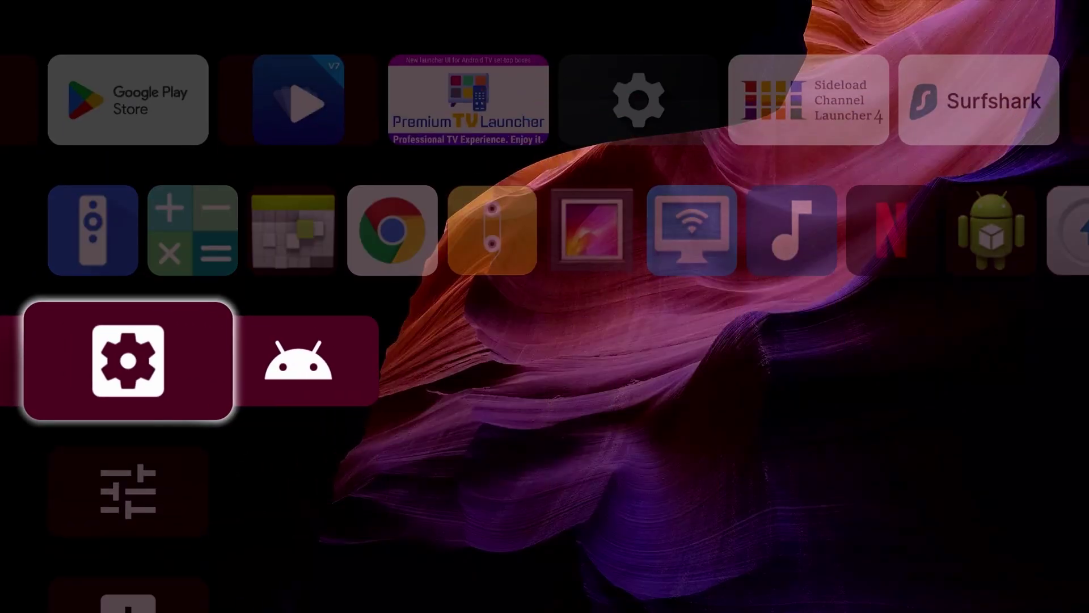
key("Return")
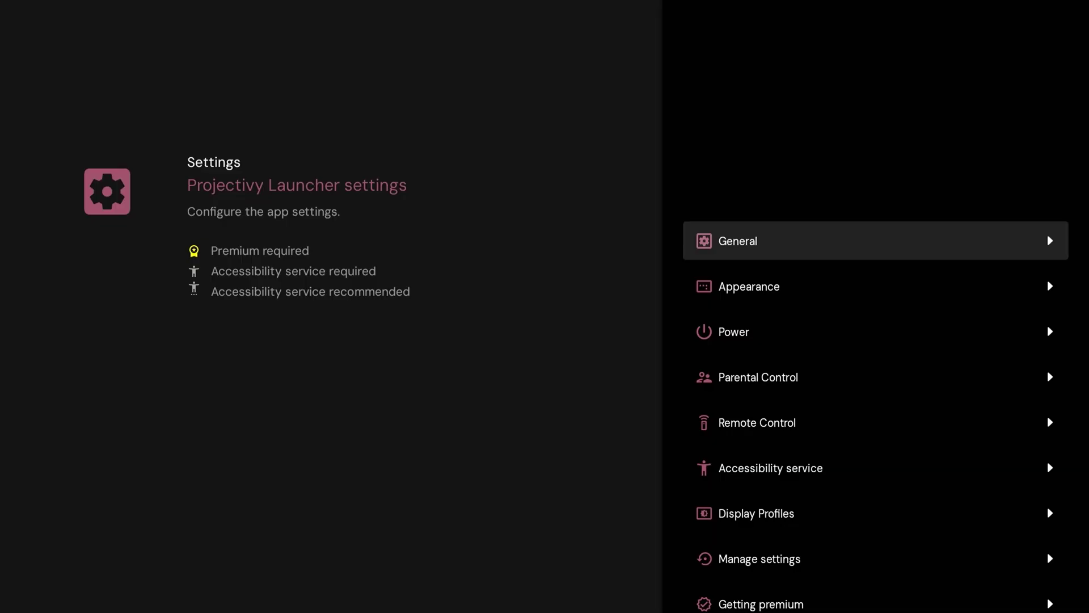
key("Down")
key("Down")
key("Down")
key("Down")
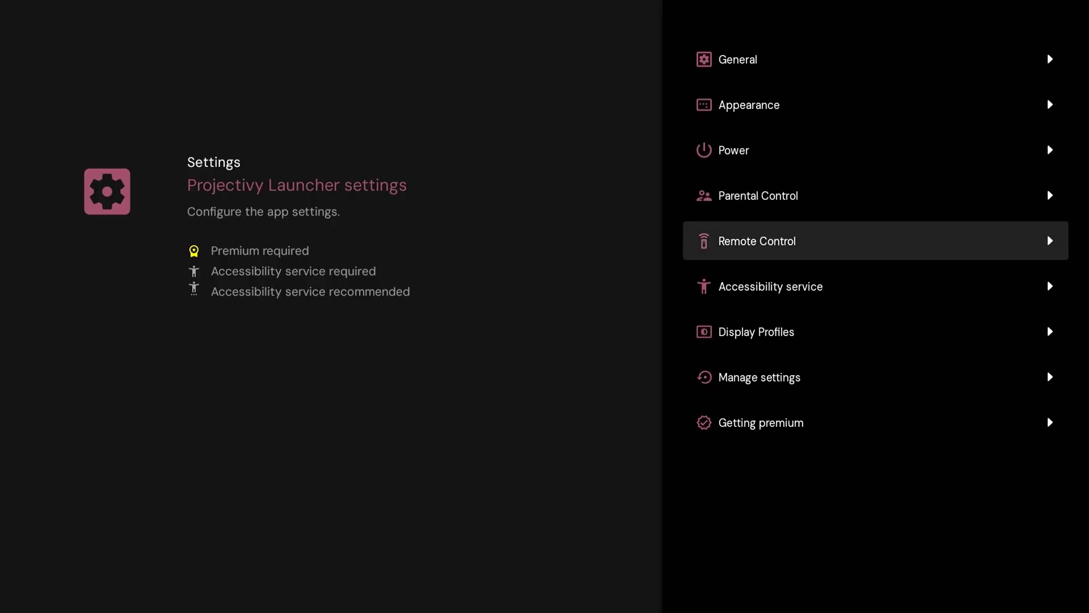
key("Escape")
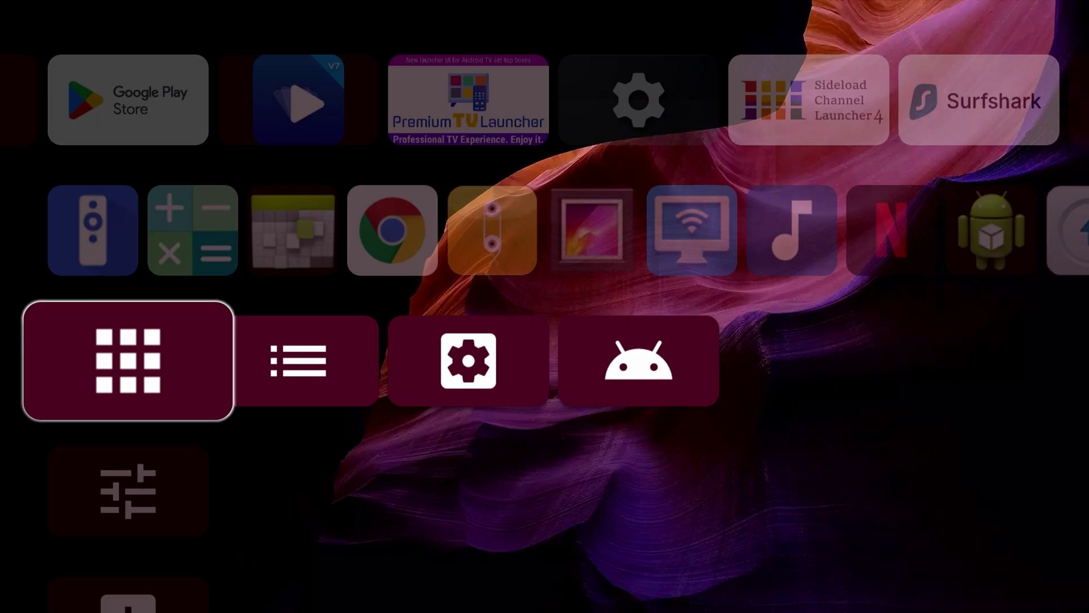
key("Up")
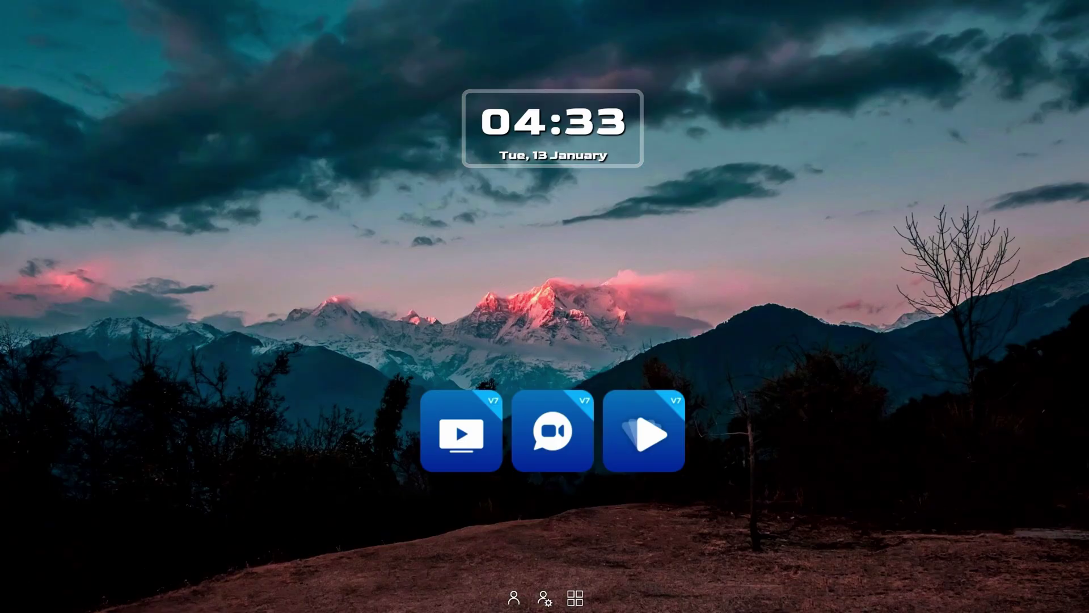
key("Down")
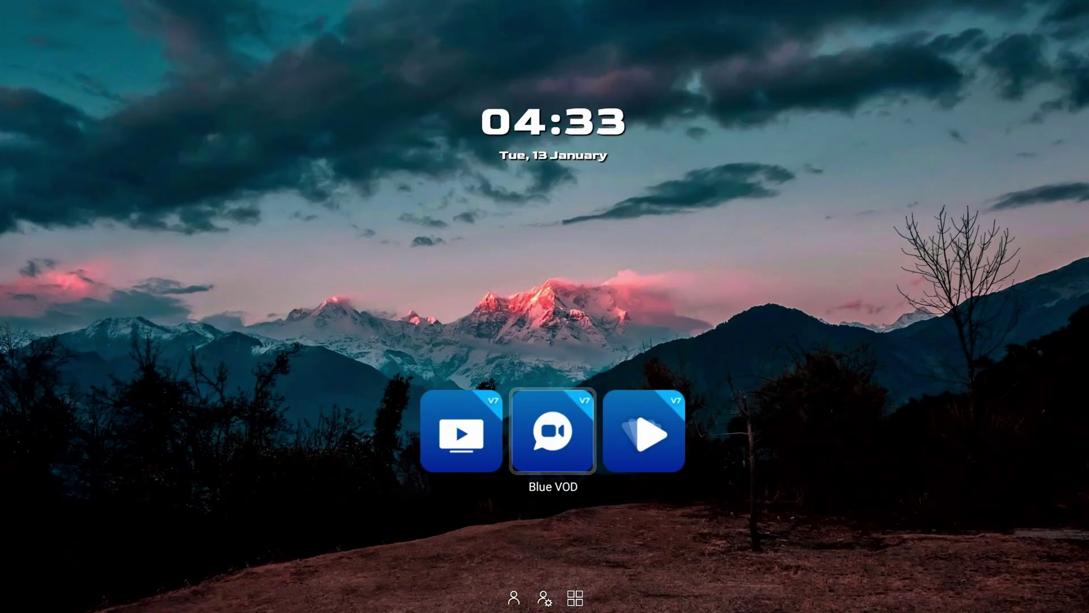
key("Left")
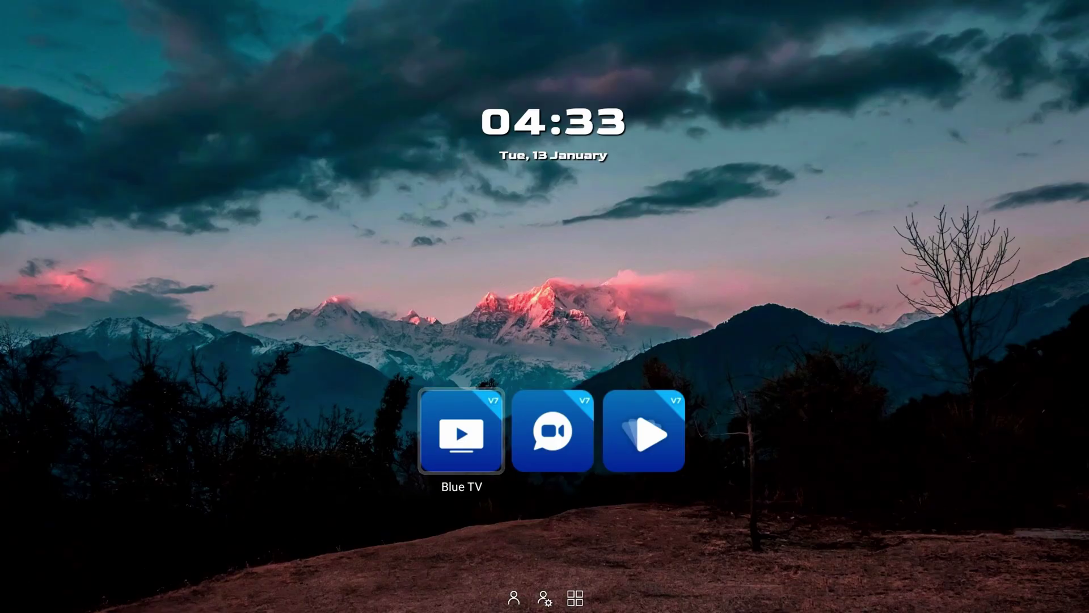
key("Right")
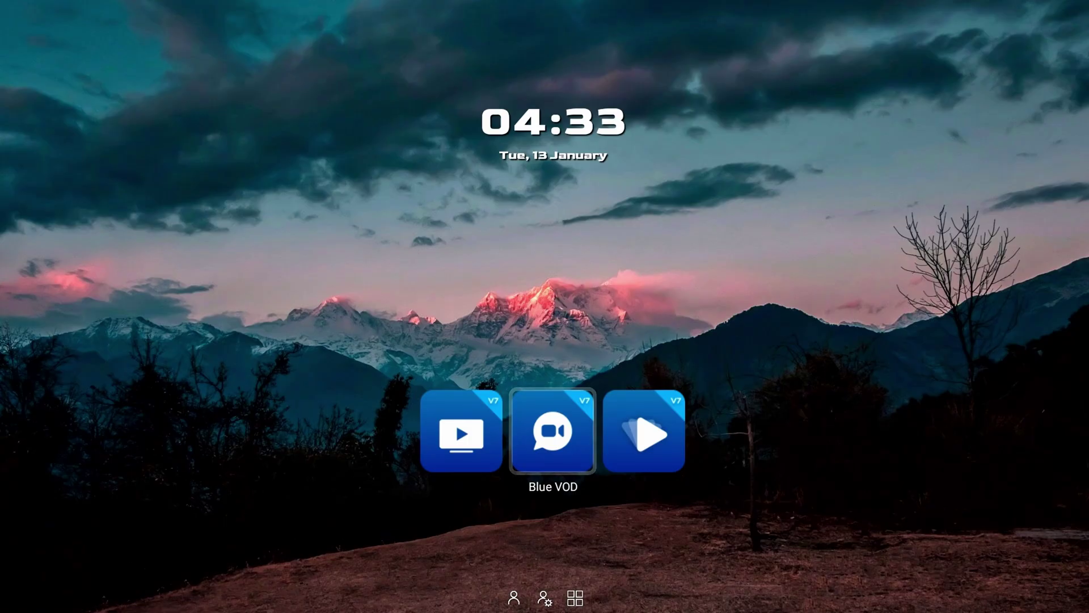
key("Right")
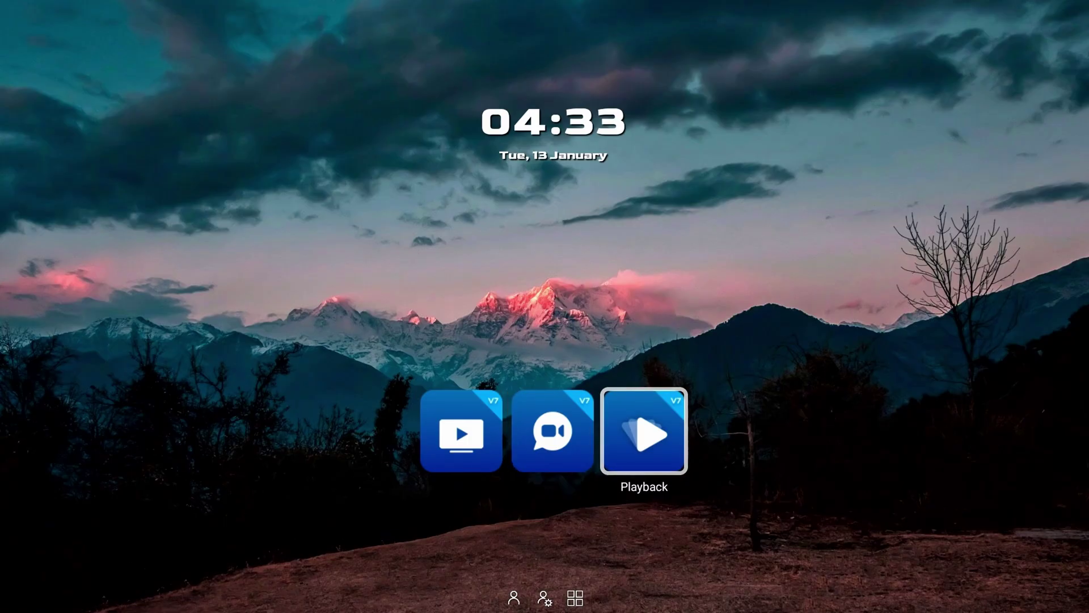
key("Left")
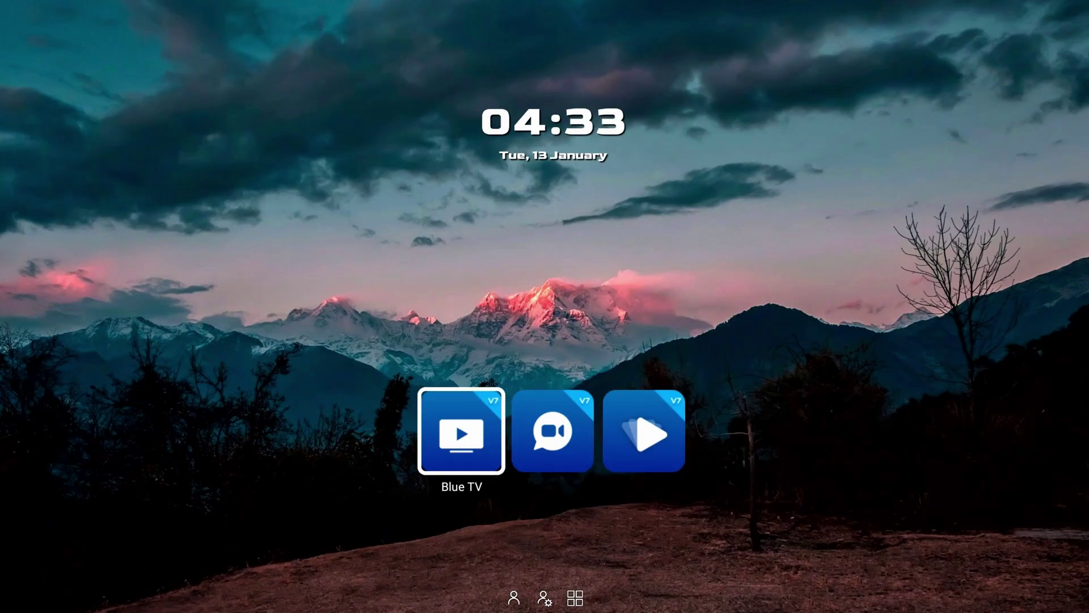
key("Left")
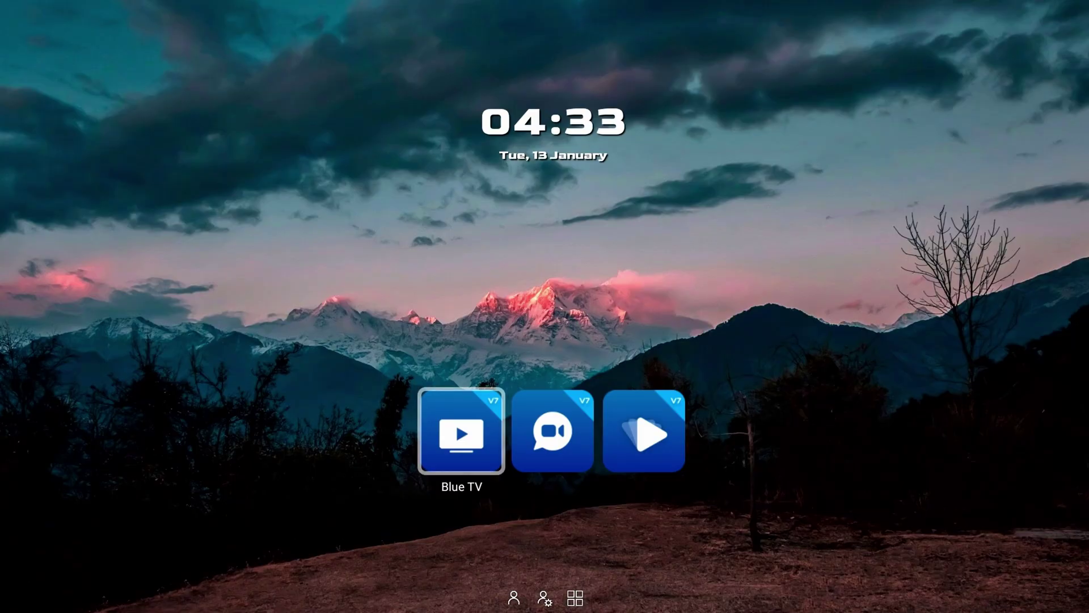
key("Right")
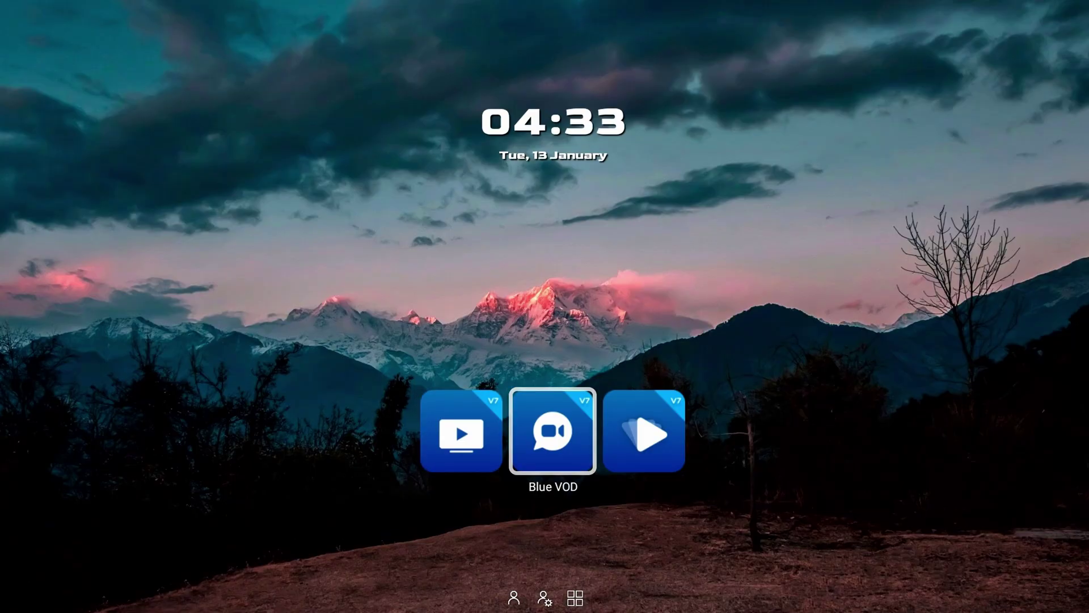
key("Right")
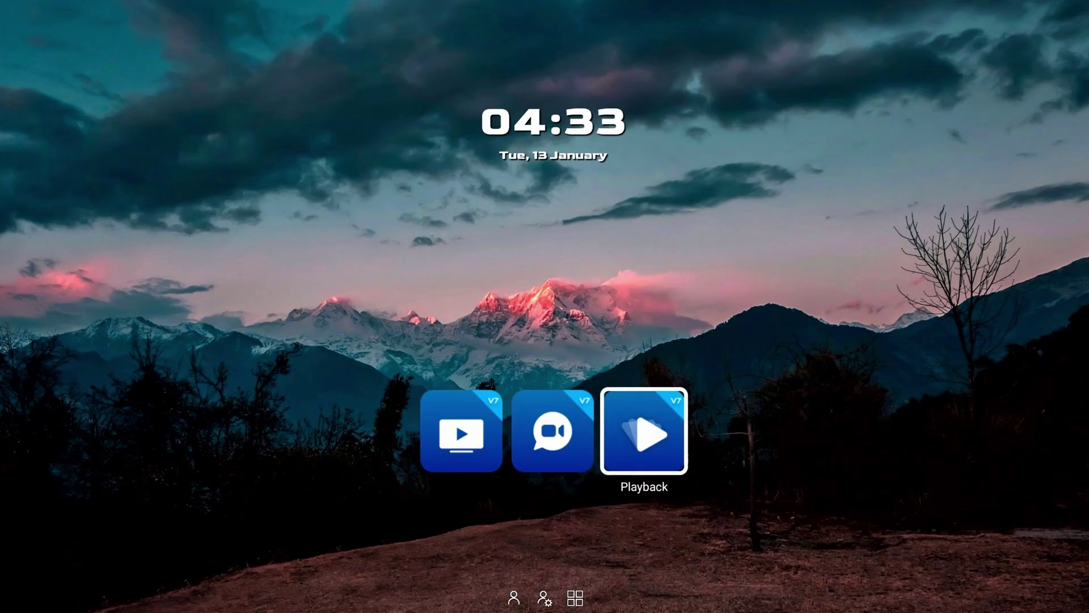
key("Down")
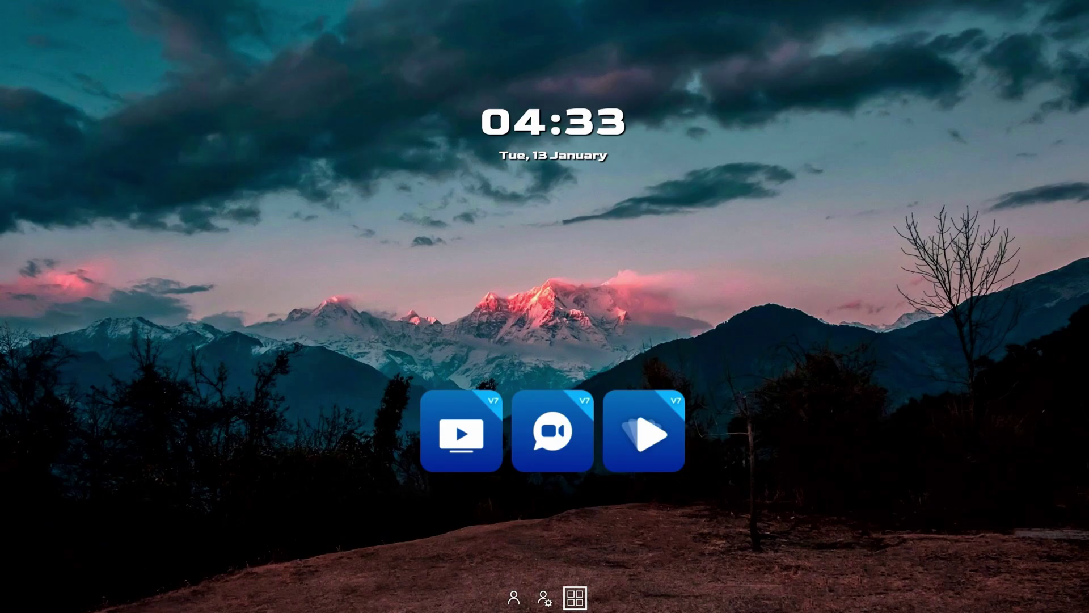
key("Return")
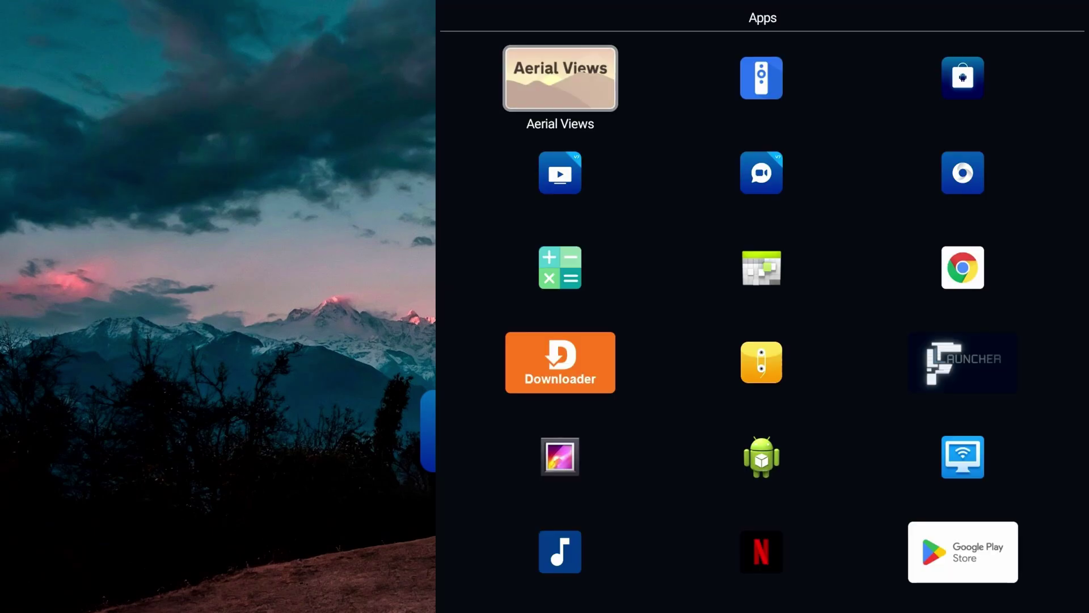
key("Down")
key("Down")
key("Down")
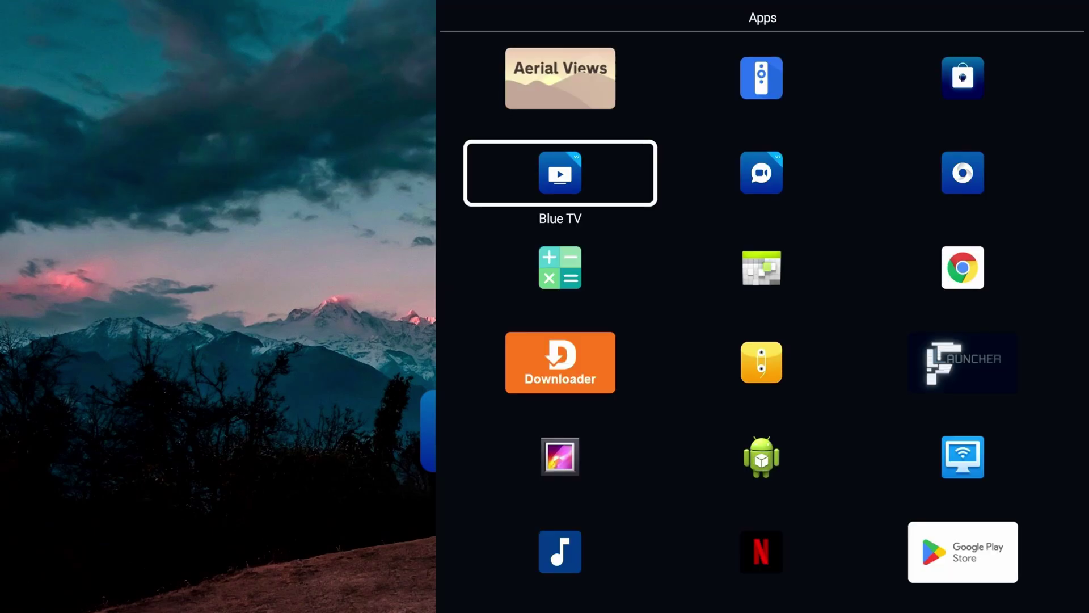
key("Down")
key("Down")
key("Escape")
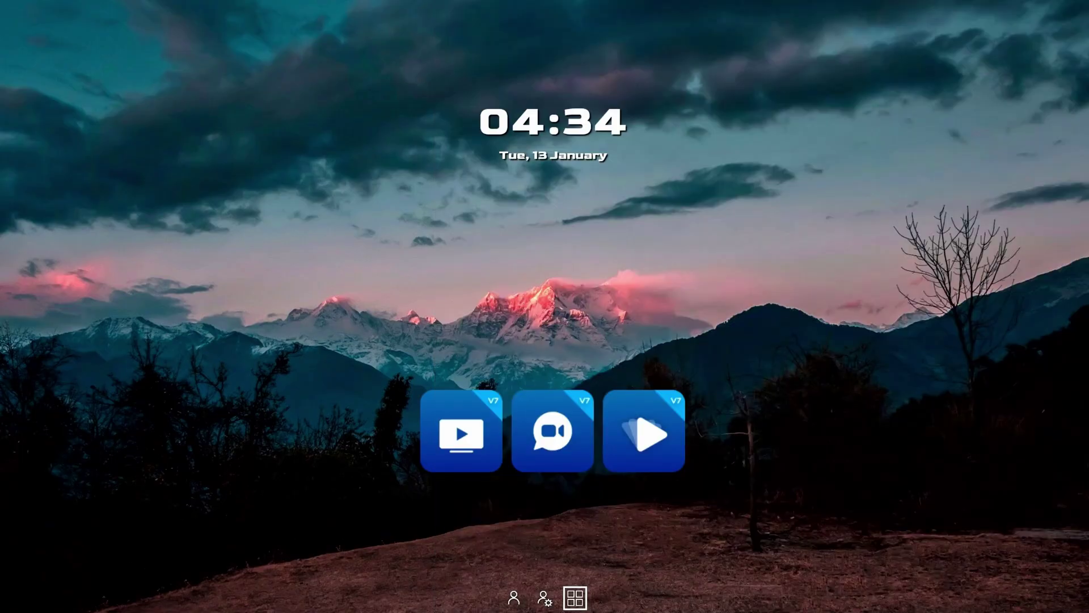
key("Left")
key("Return")
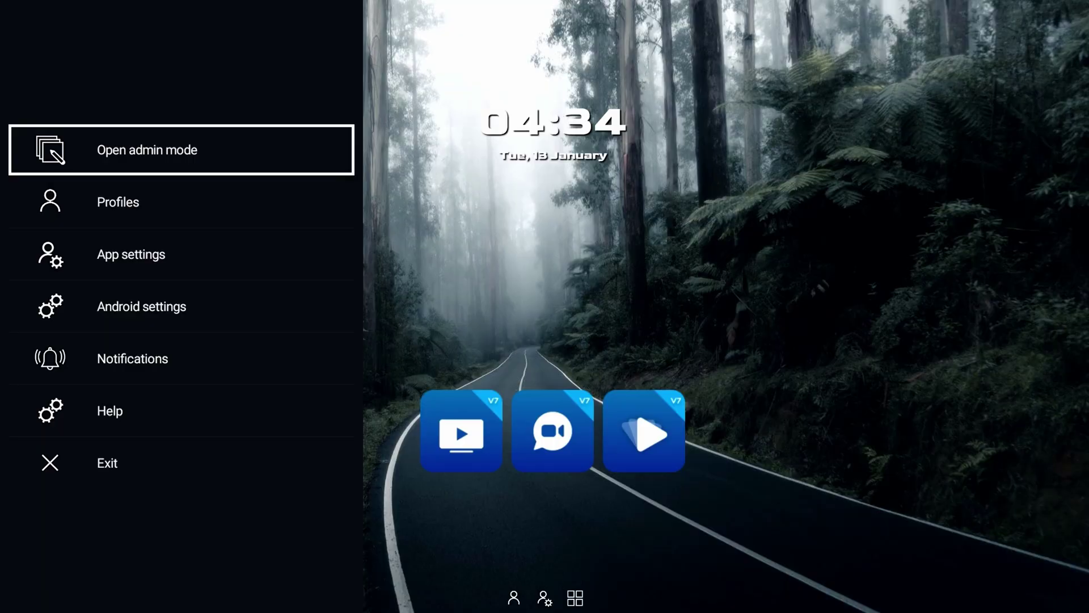
key("Return")
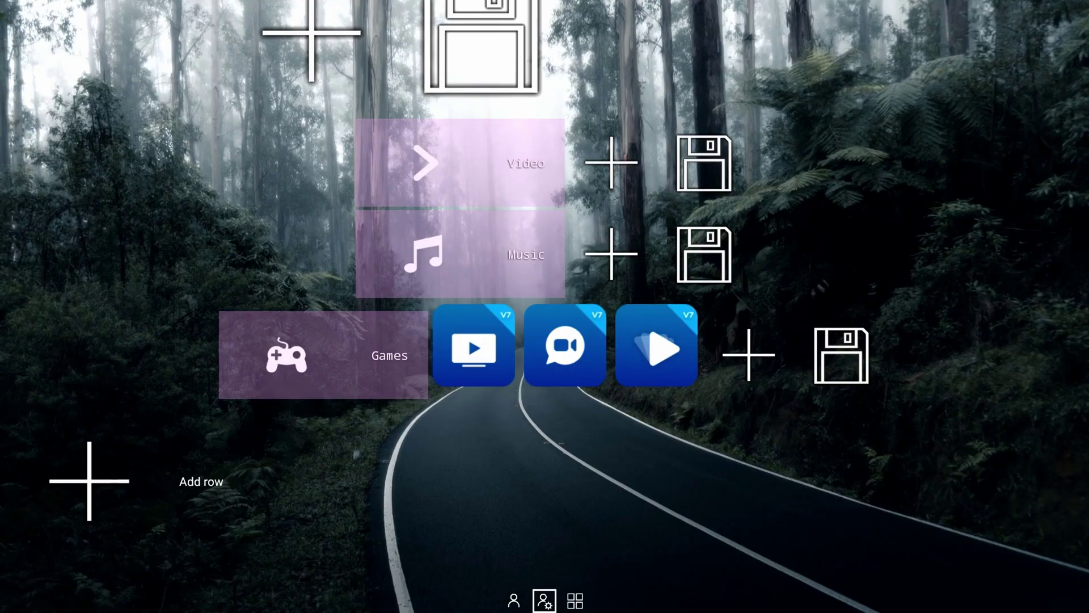
key("Return")
key("Return")
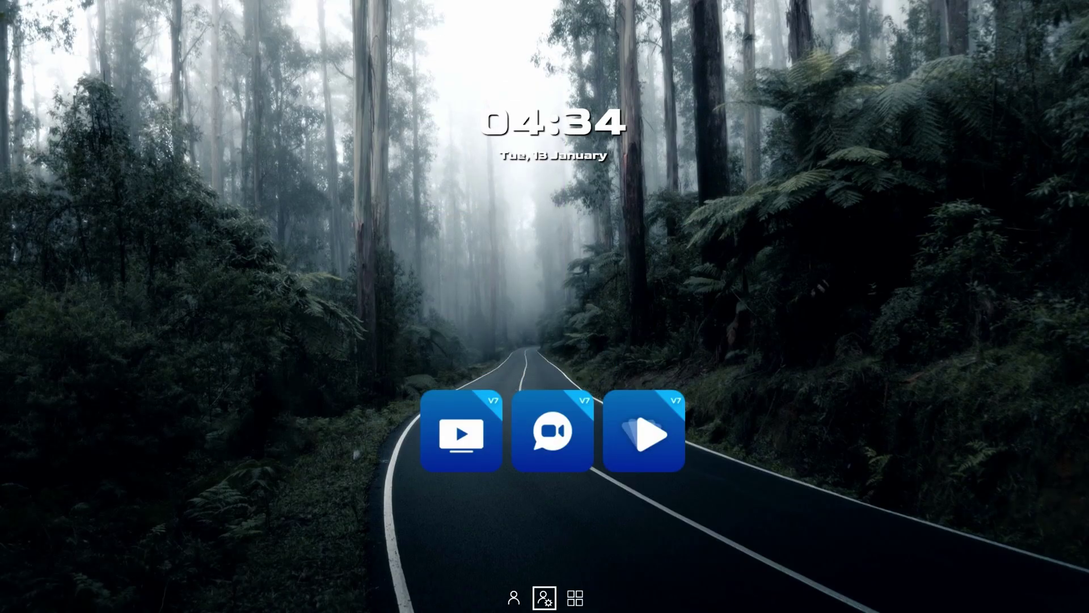
Step: Add Downloader from the apps list to the home screen using its first icon style
key("Right")
key("Return")
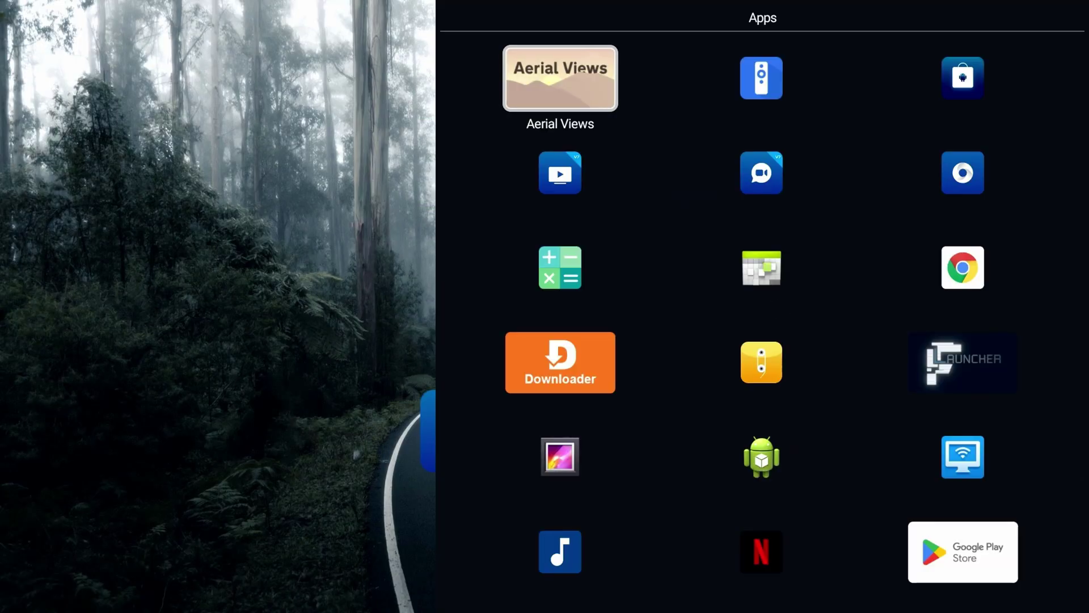
key("Down")
key("Down")
key("Down")
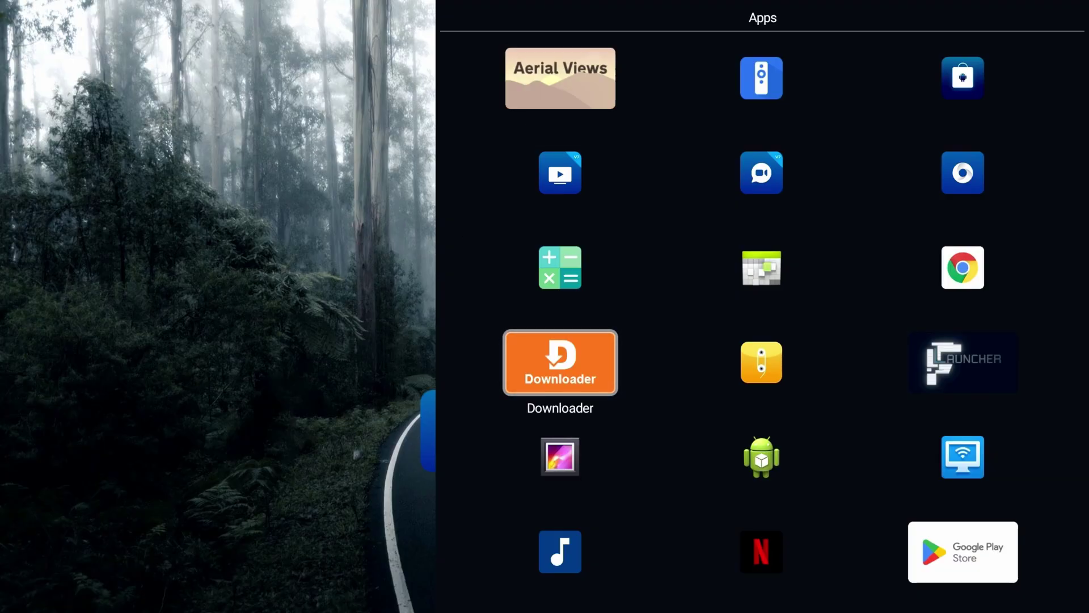
key("Return")
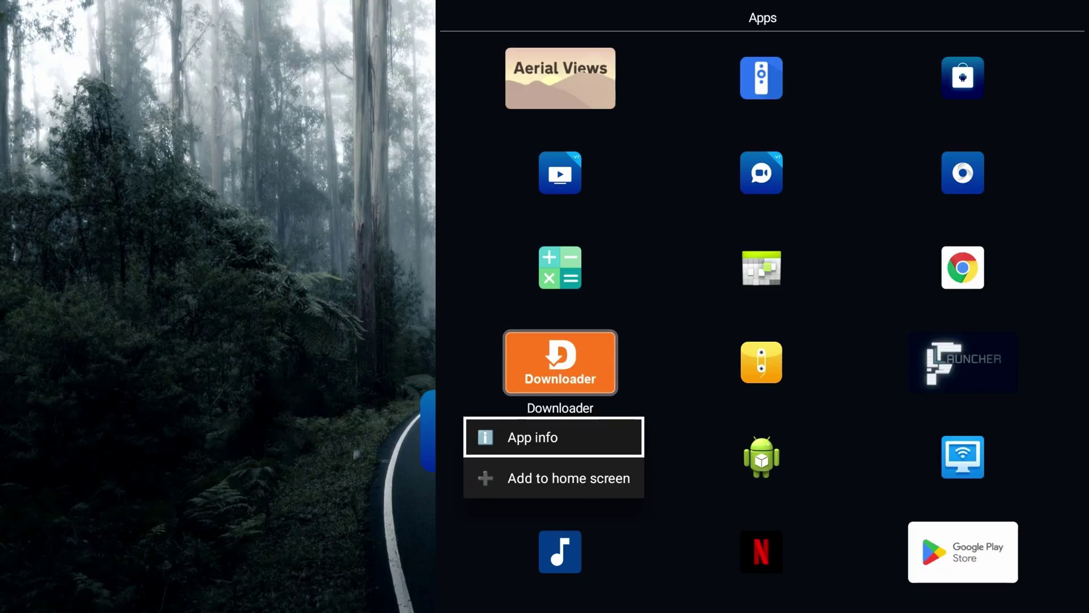
key("Down")
key("Return")
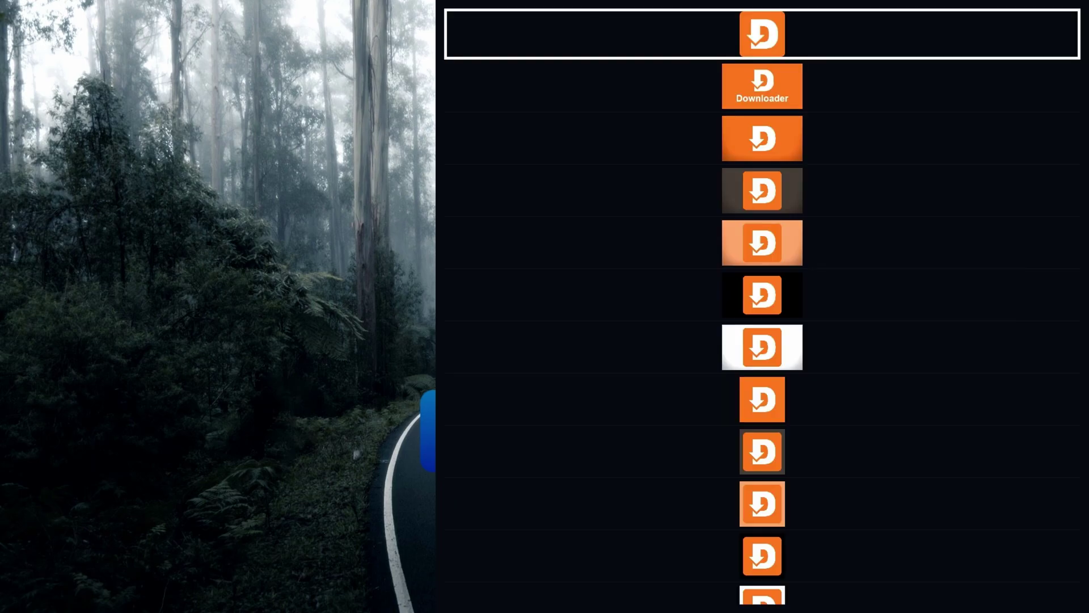
key("Return")
Step: Place the Downloader tile at the end of the row, after the three V7 tiles
key("Left")
key("Left")
key("Left")
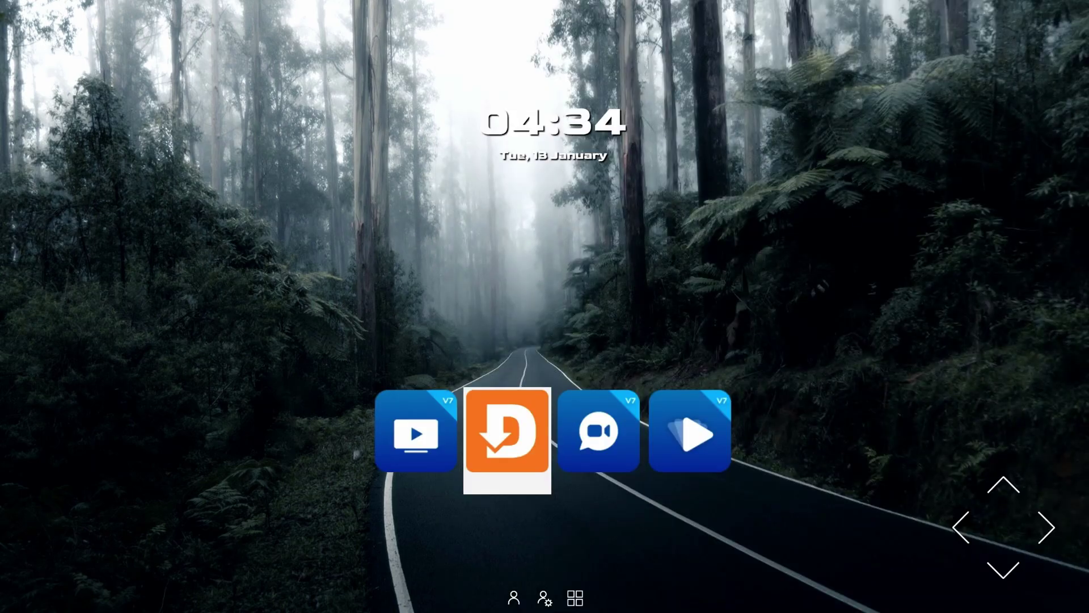
key("Right")
key("Right")
key("Right")
key("Down")
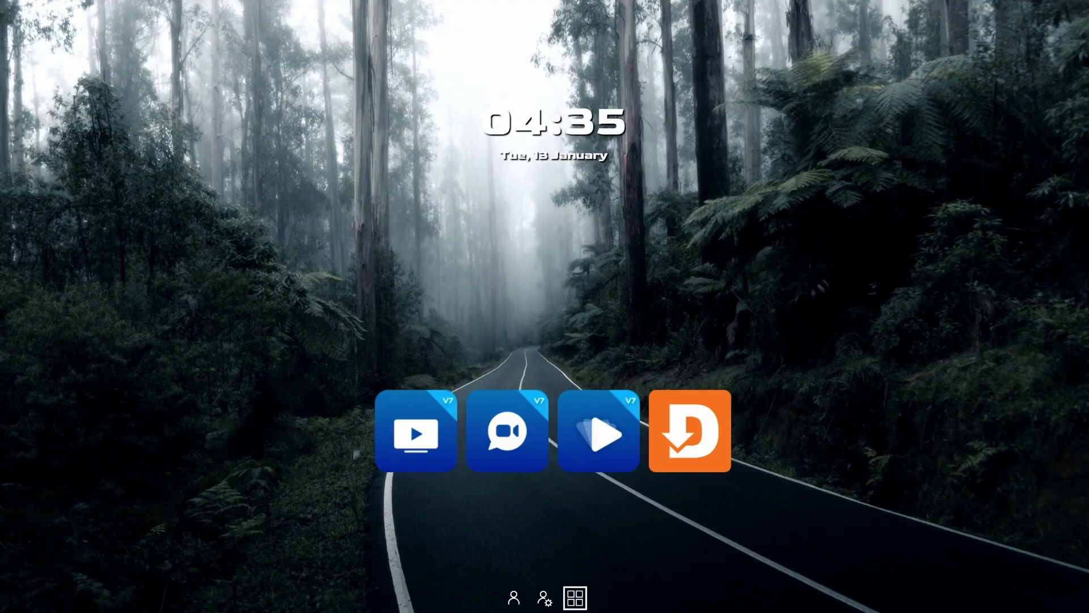
left_click(544, 598)
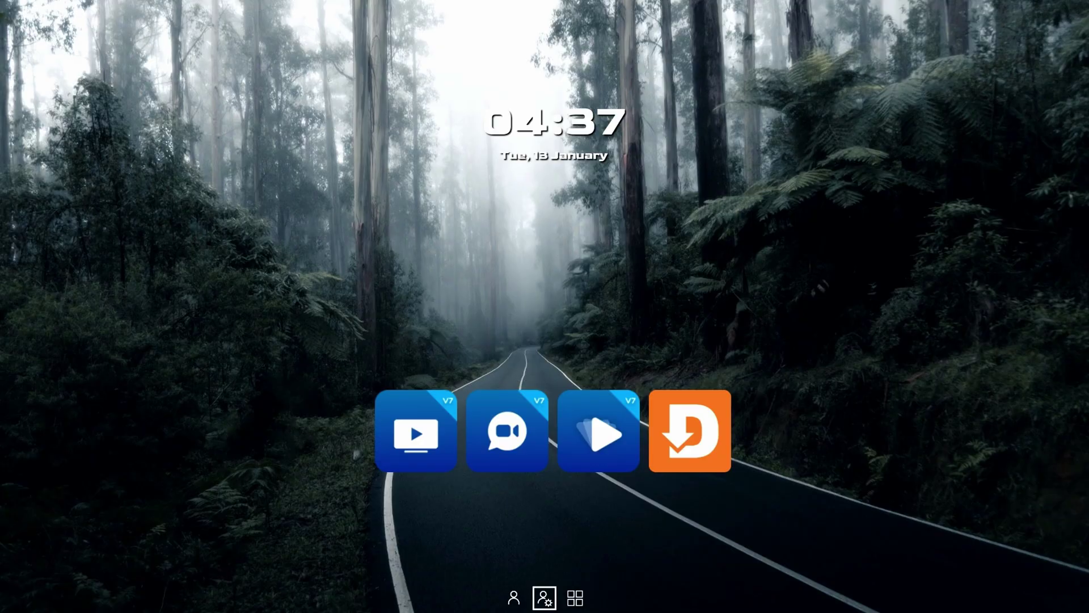
Step: From App settings, open Select default launcher and pick Sideload Channel Launcher 4
key("Return")
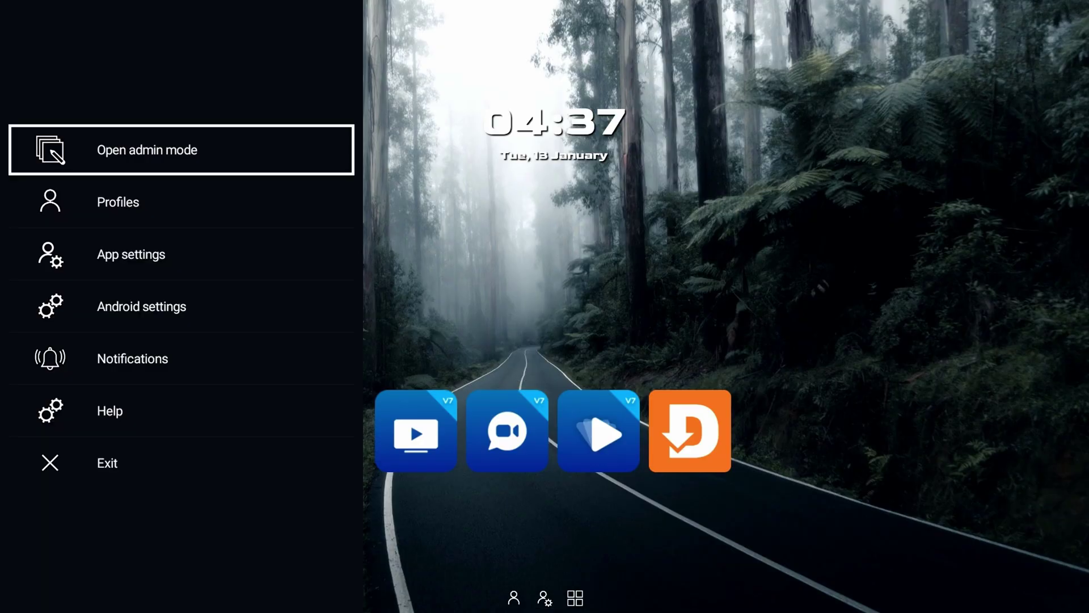
key("Down")
key("Down")
key("Return")
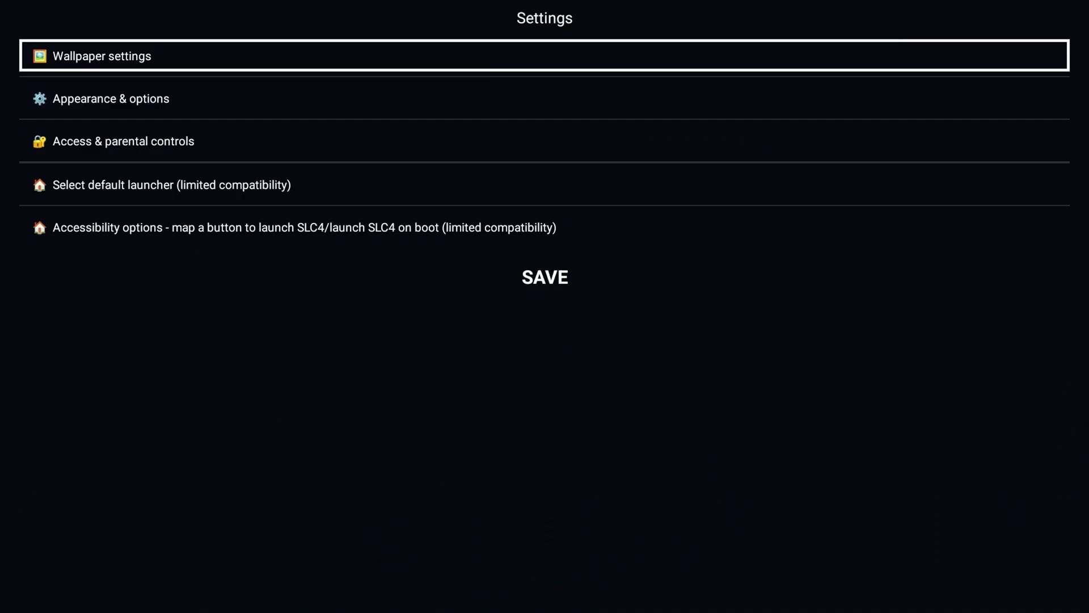
key("Down")
key("Down")
key("Down")
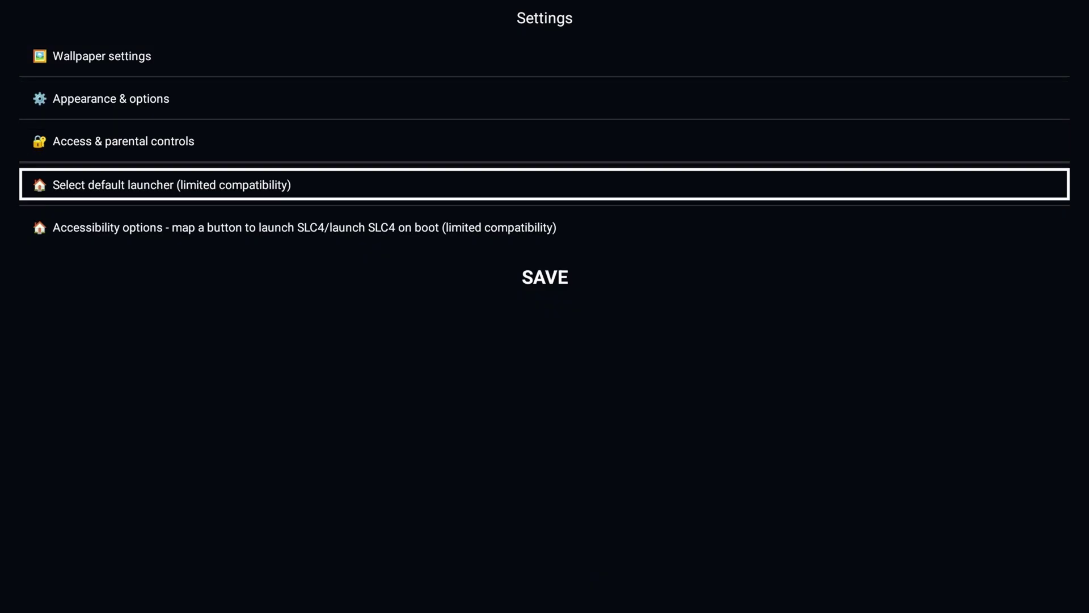
key("Escape")
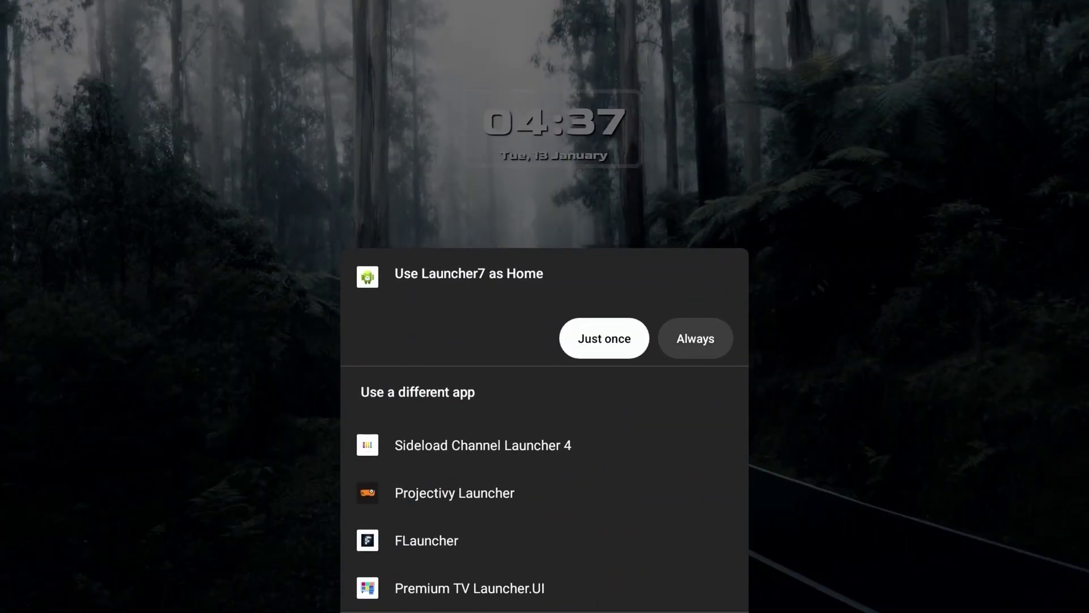
key("Down")
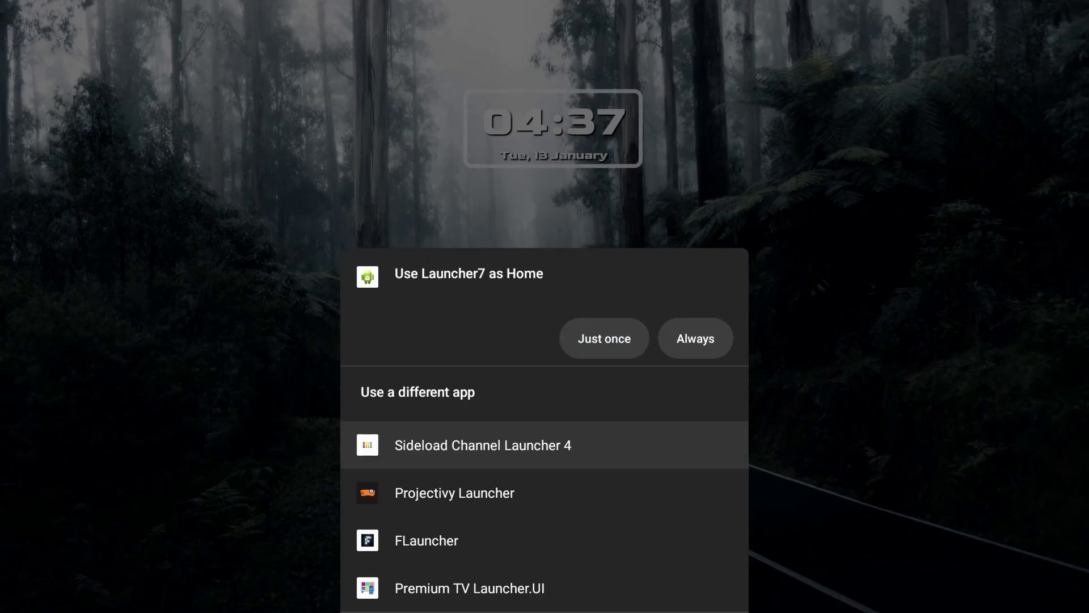
key("Escape")
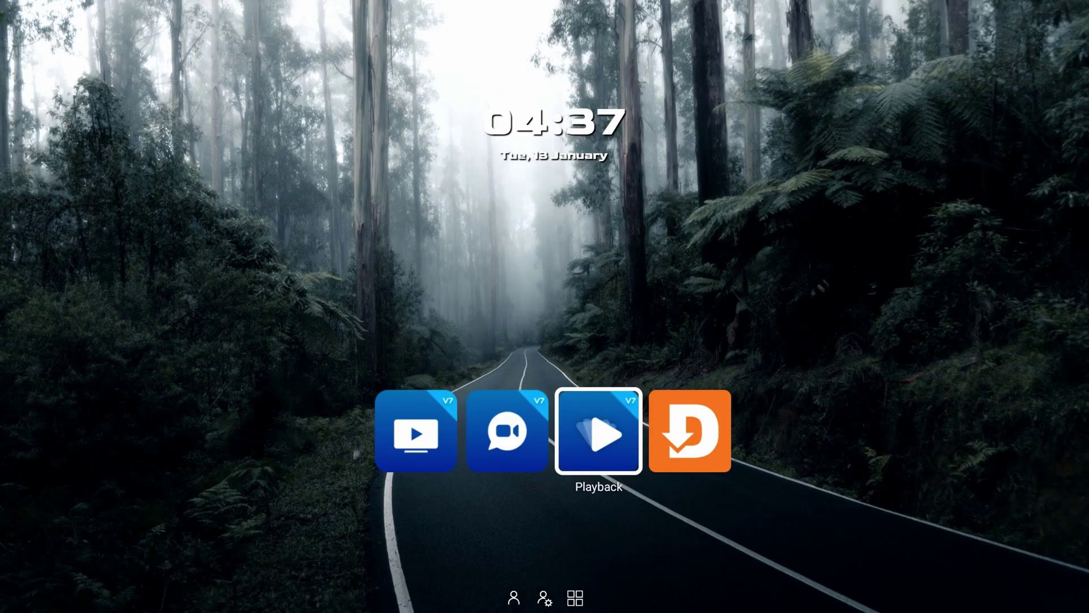
Step: Reopen the default launcher chooser and set Sideload Channel Launcher 4 to Always
key("Menu")
key("Return")
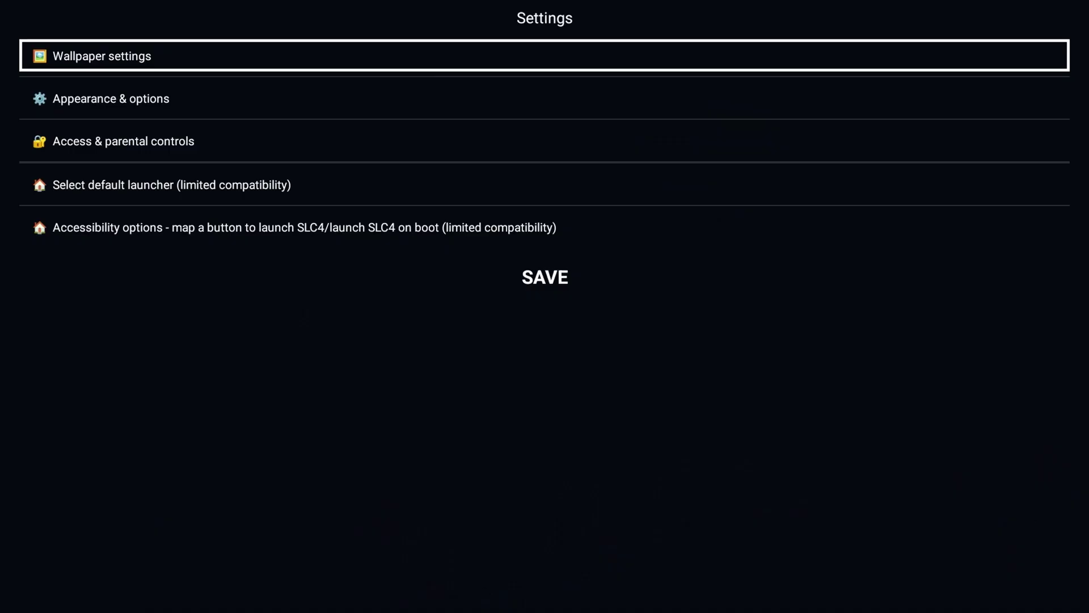
key("Down")
key("Down")
key("Down")
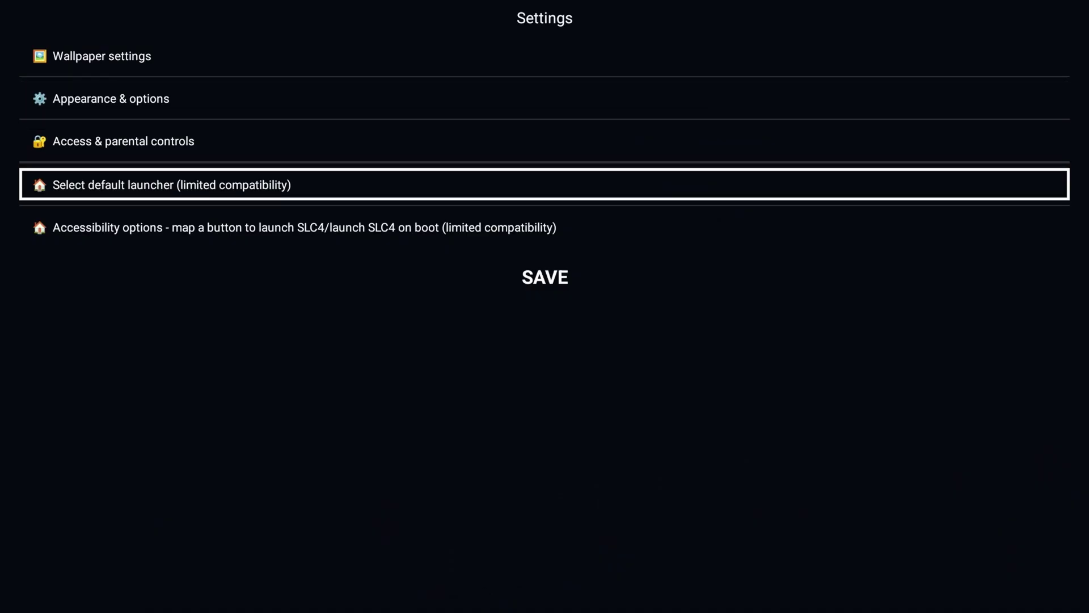
key("Return")
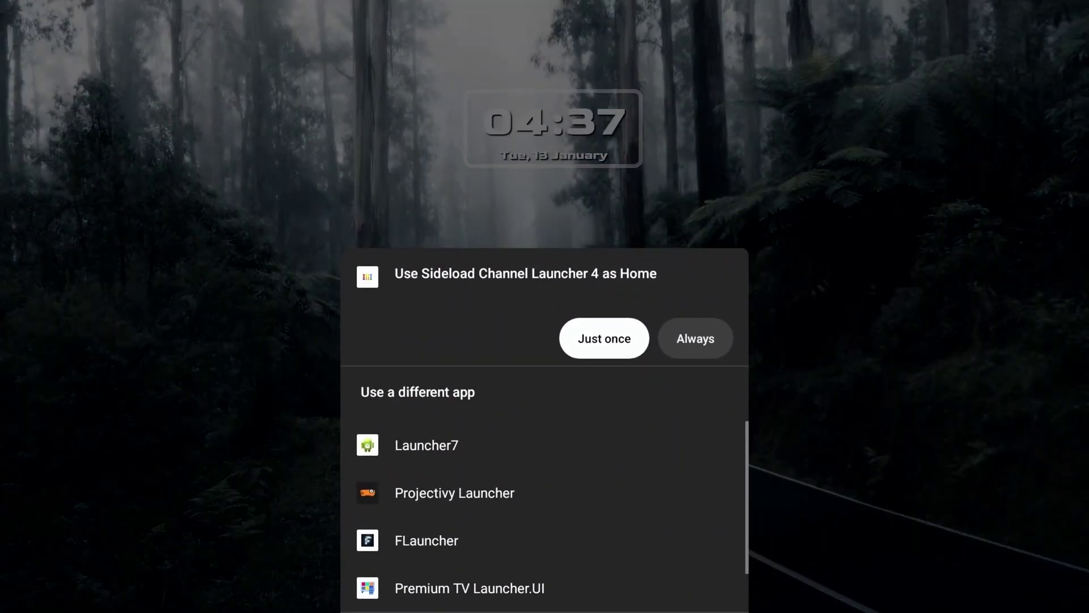
key("Right")
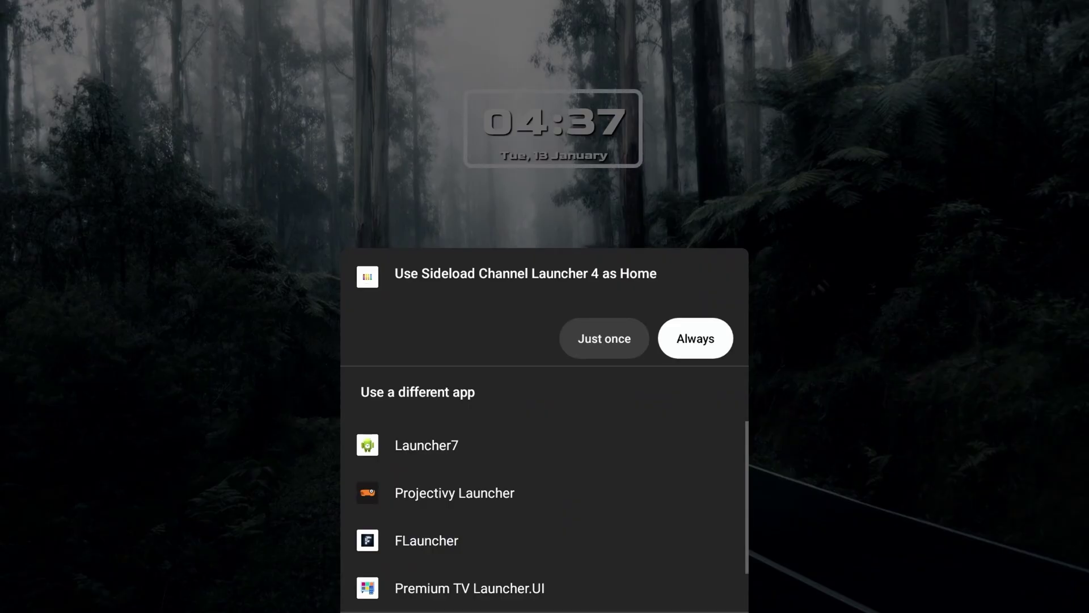
key("Return")
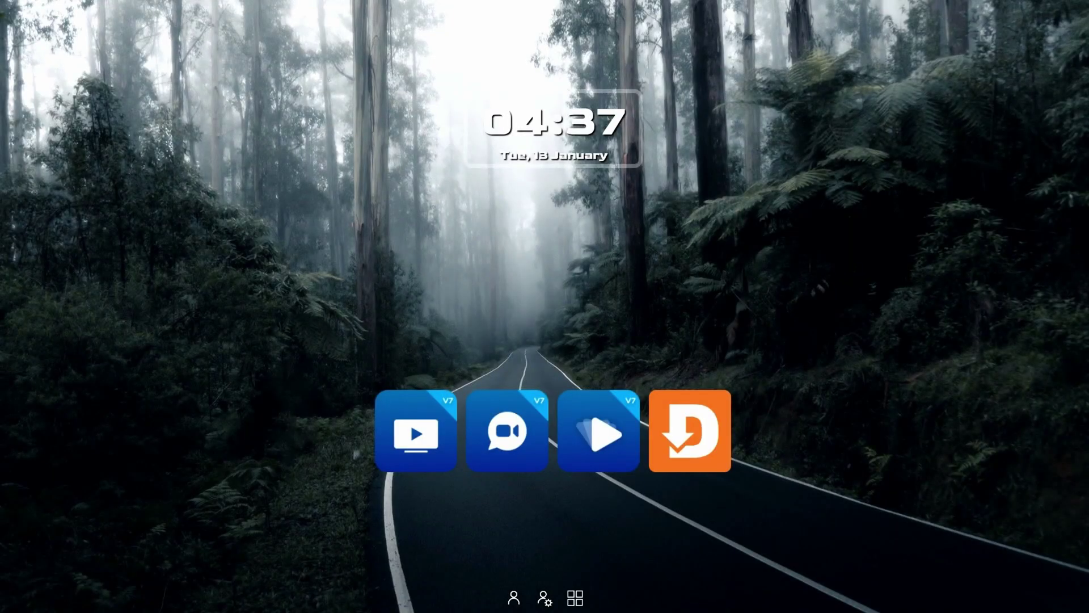